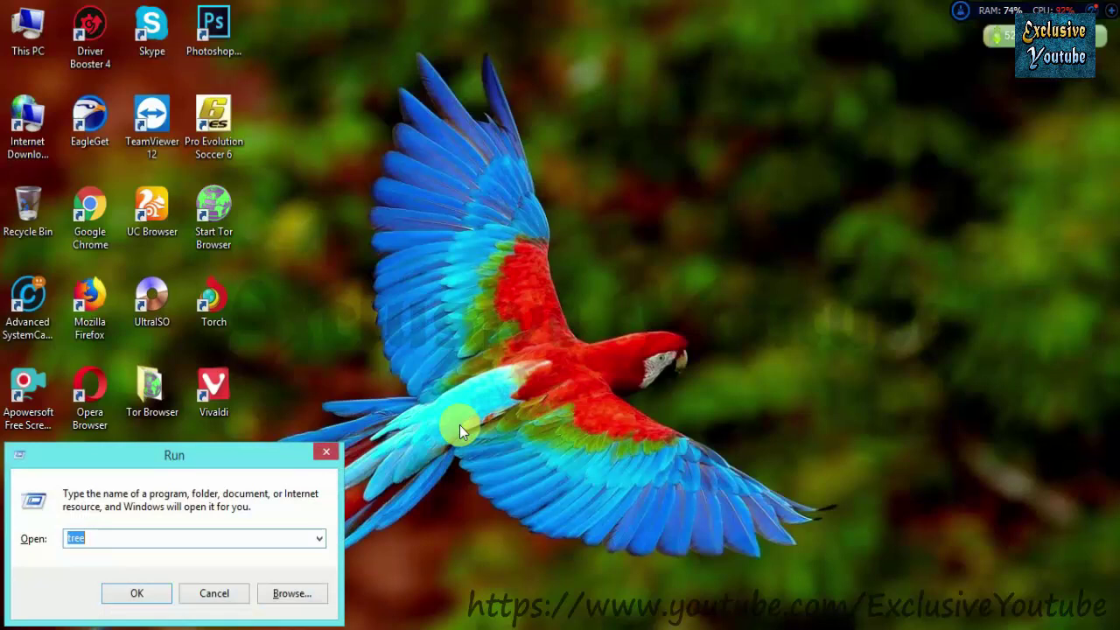
# Step: Run msconfig to open System Configuration and look through its Services, Boot, Startup, Tools and General settings
pyautogui.write('msconfig')
pyautogui.press('Return')
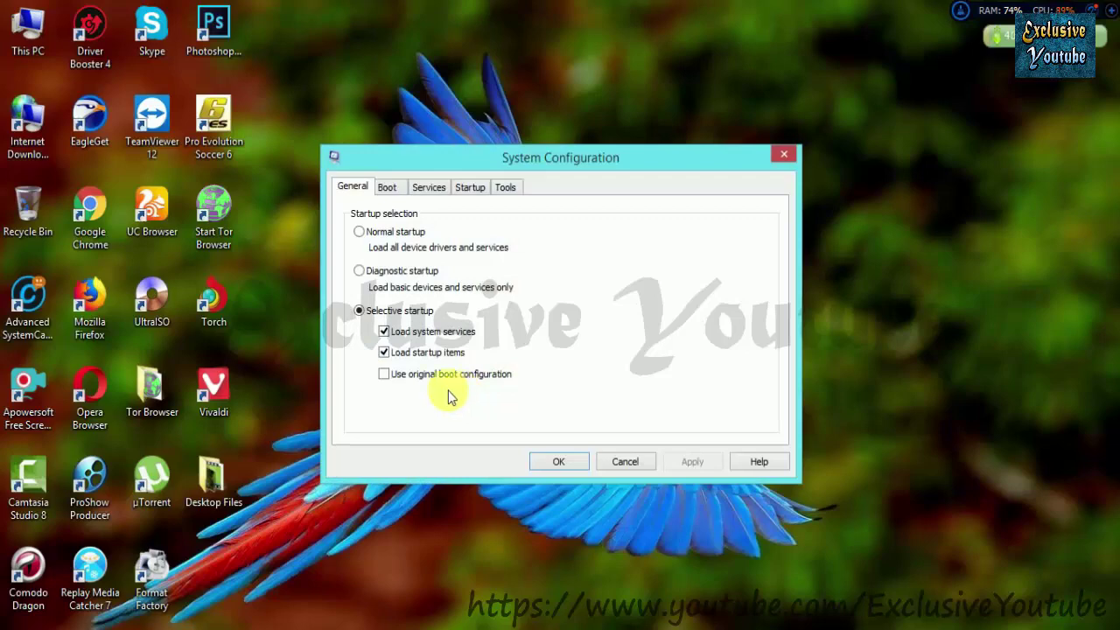
pyautogui.click(438, 193)
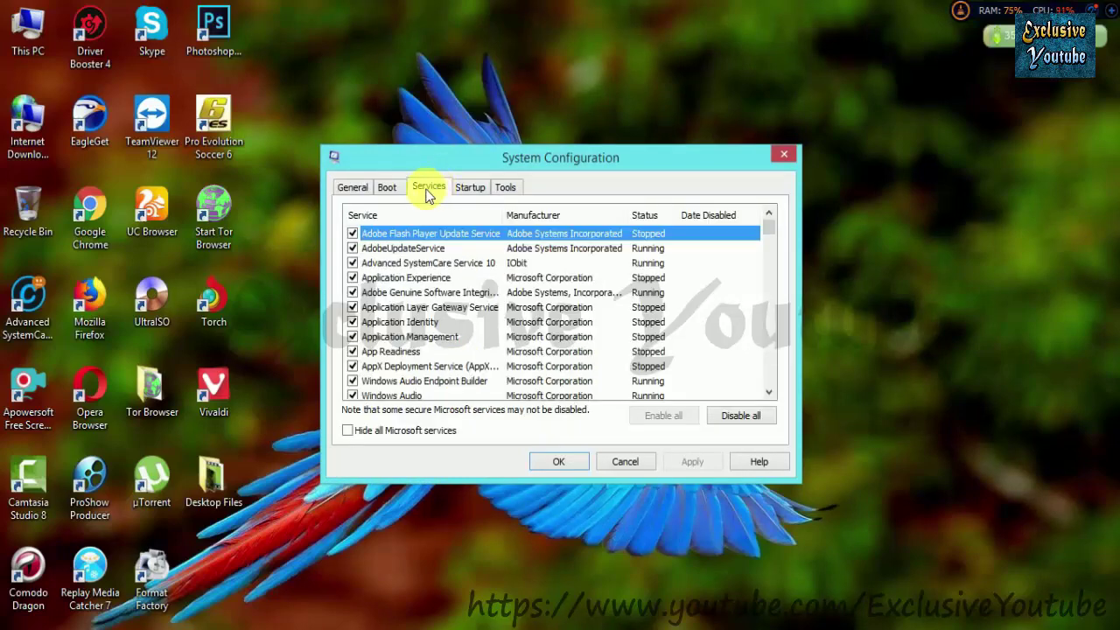
pyautogui.click(394, 192)
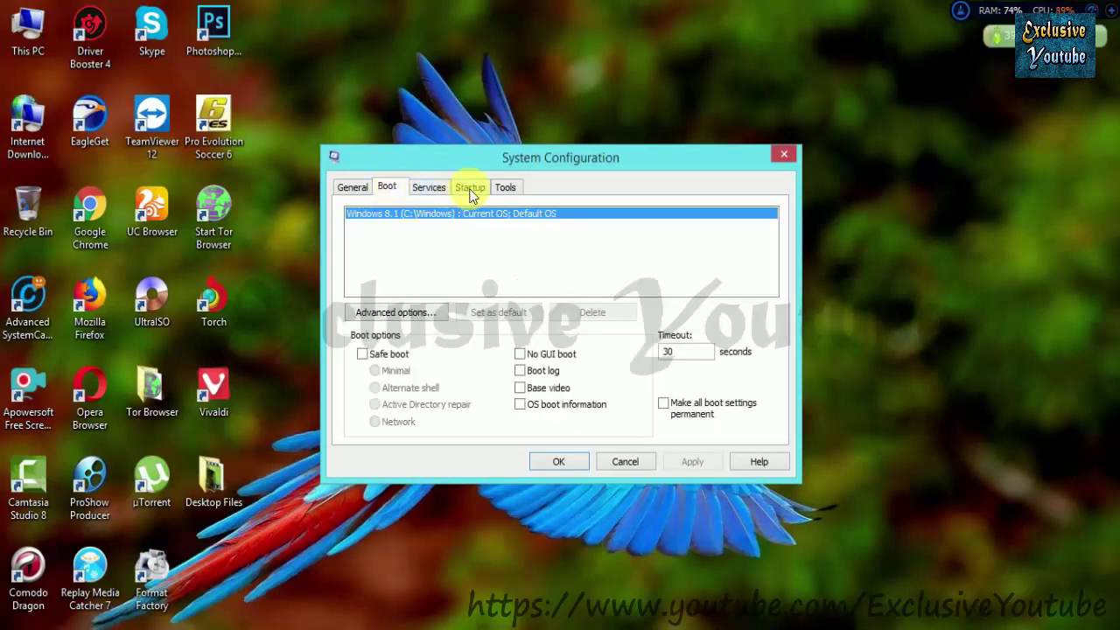
pyautogui.click(469, 189)
pyautogui.click(504, 189)
pyautogui.click(365, 193)
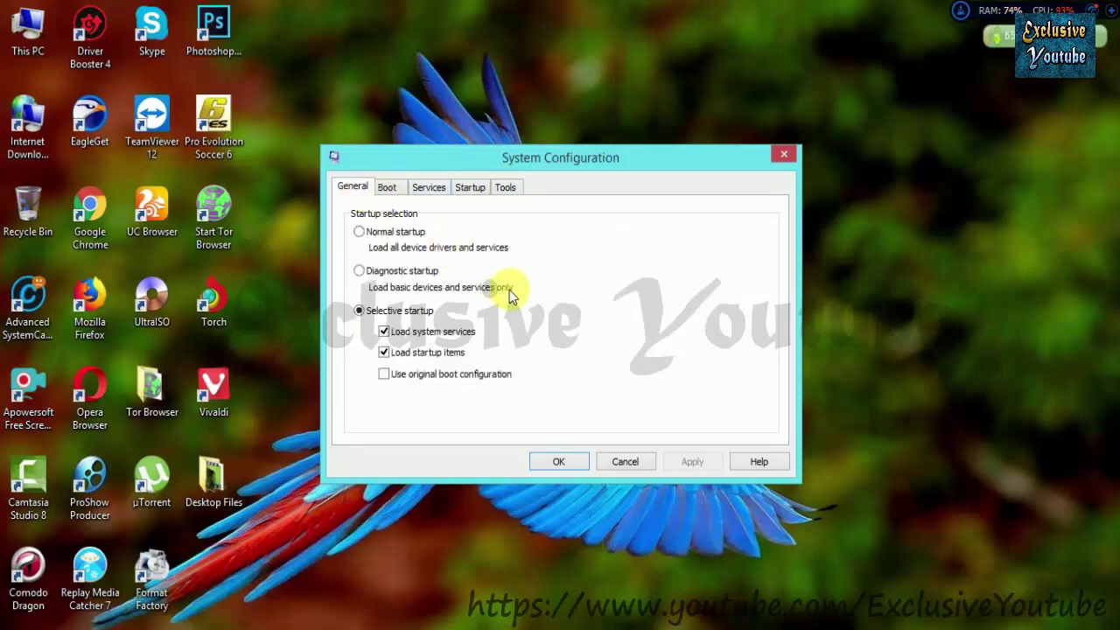
# Step: Turn off loading system services and startup items under Selective startup, and review the other configuration pages
pyautogui.click(347, 188)
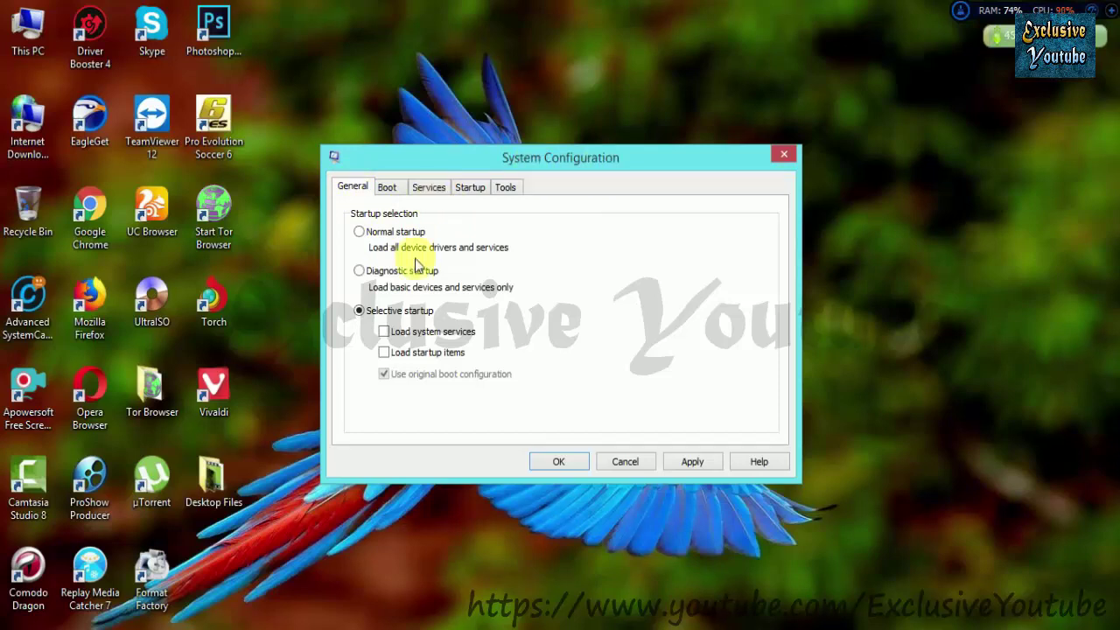
pyautogui.click(392, 191)
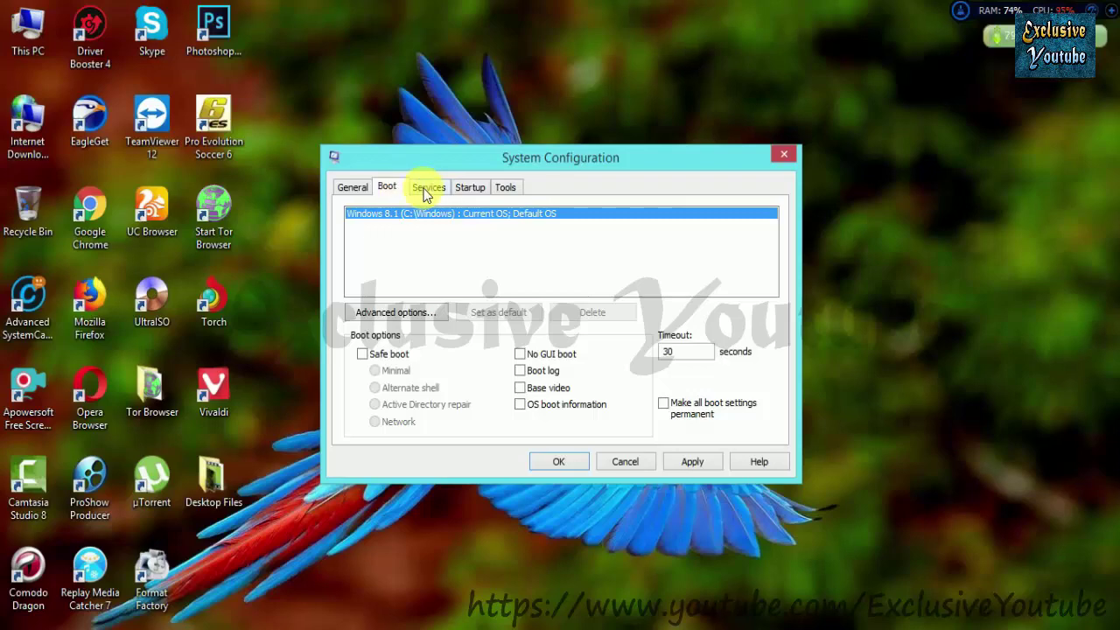
pyautogui.click(427, 189)
pyautogui.click(472, 189)
pyautogui.click(506, 187)
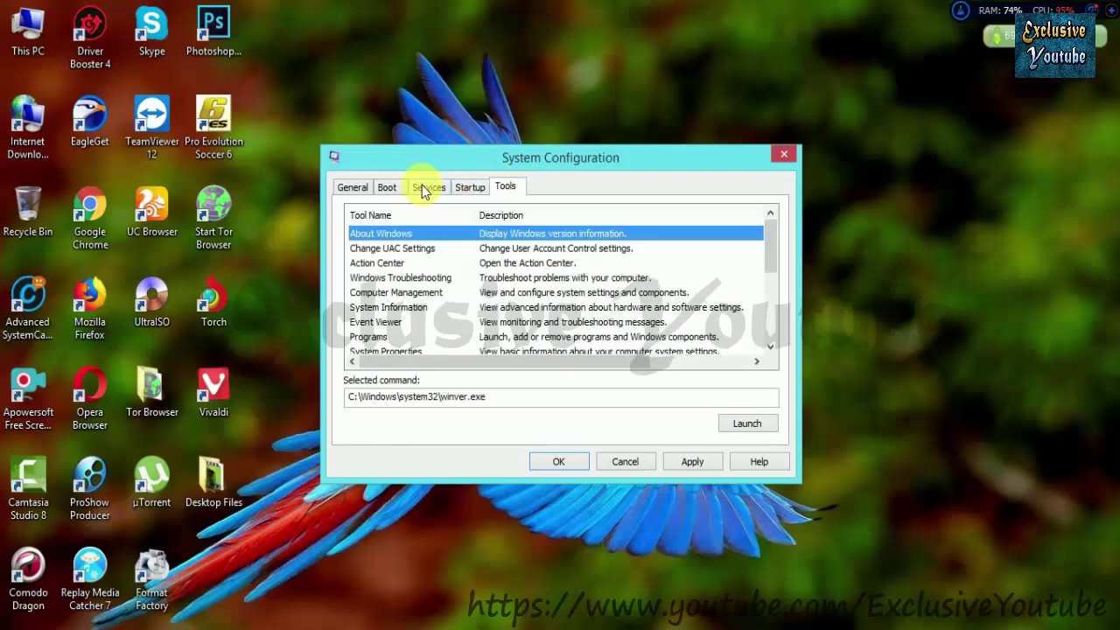
pyautogui.click(422, 186)
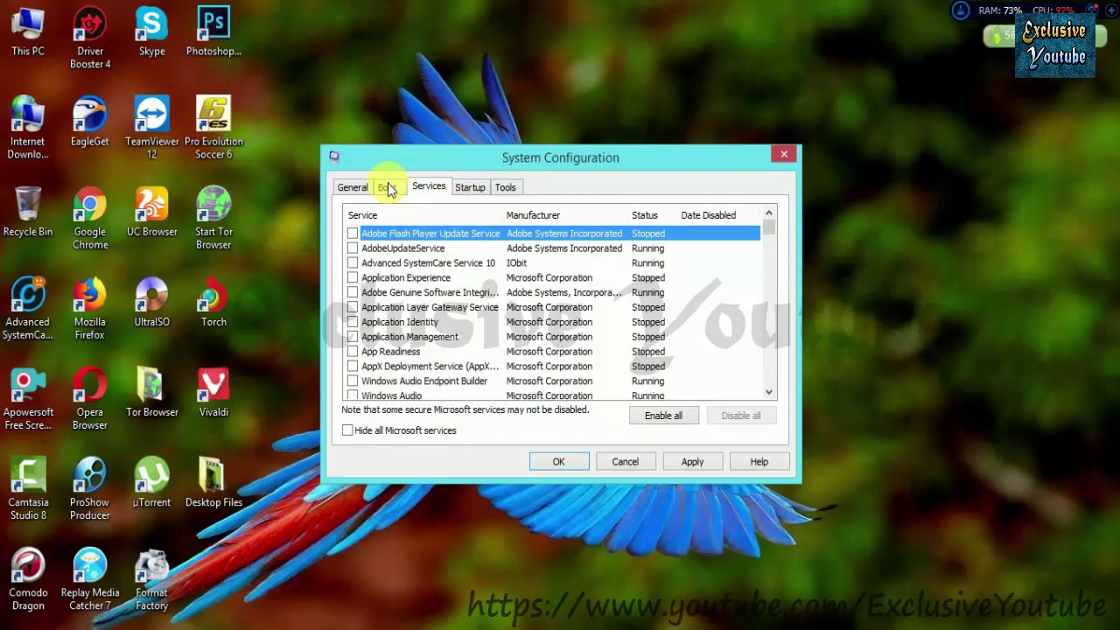
# Step: In the advanced boot options for Windows 8.1, enable the number of processors setting and set it to 2
pyautogui.click(387, 188)
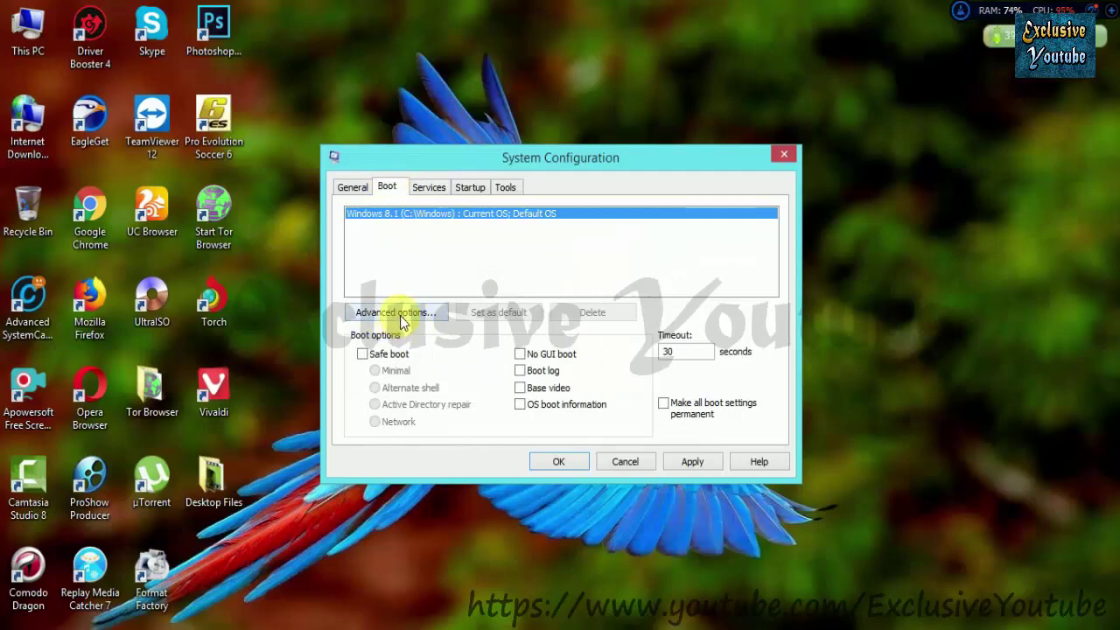
pyautogui.click(400, 317)
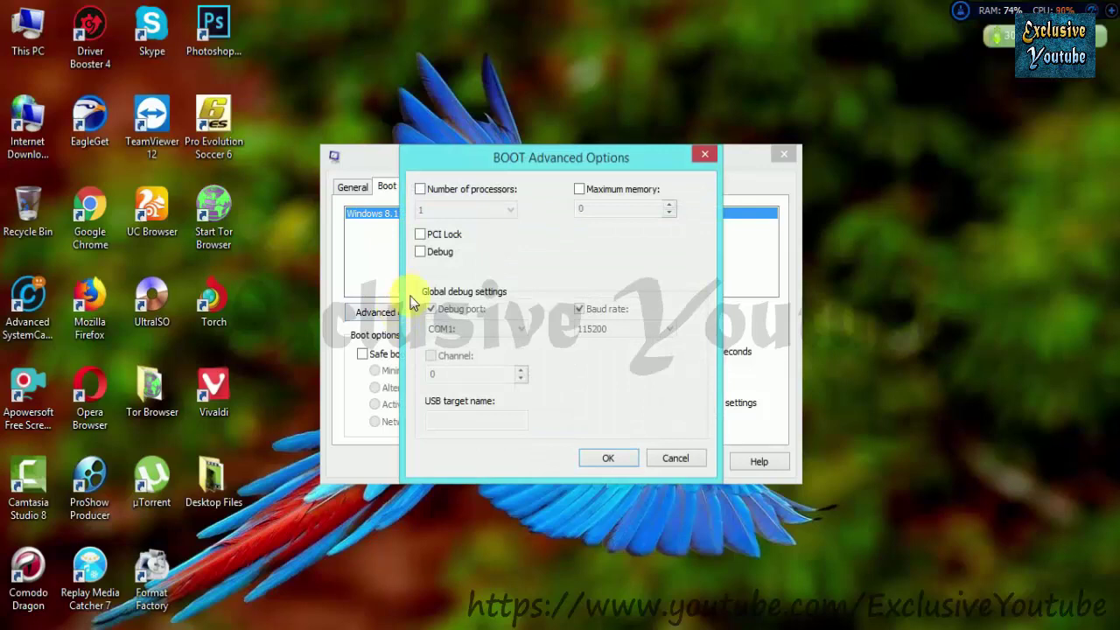
pyautogui.click(421, 191)
pyautogui.click(497, 210)
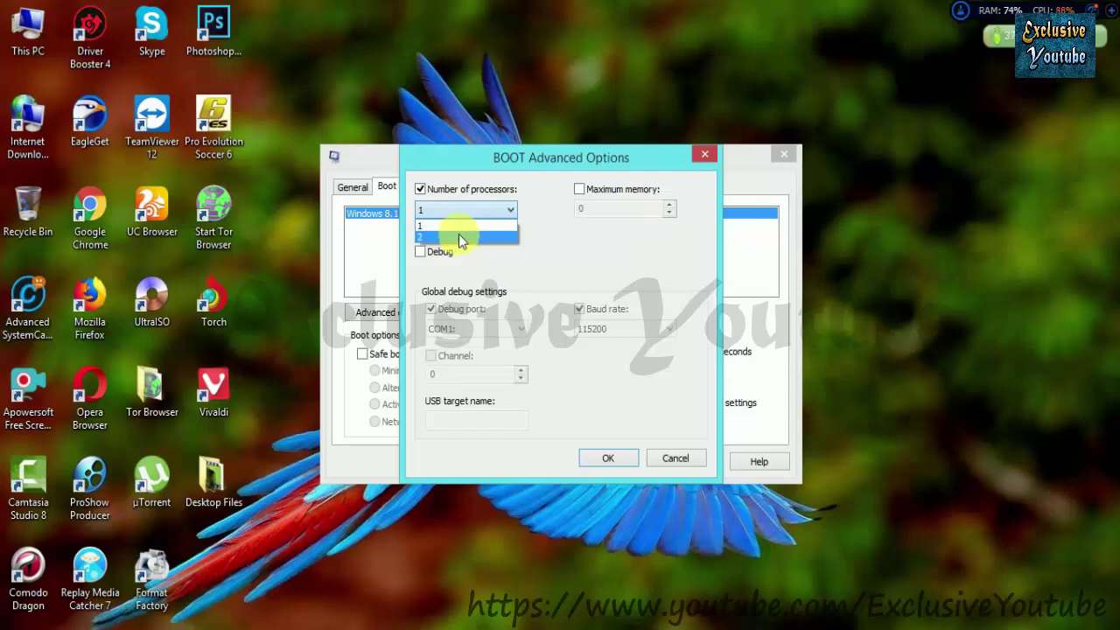
pyautogui.click(461, 226)
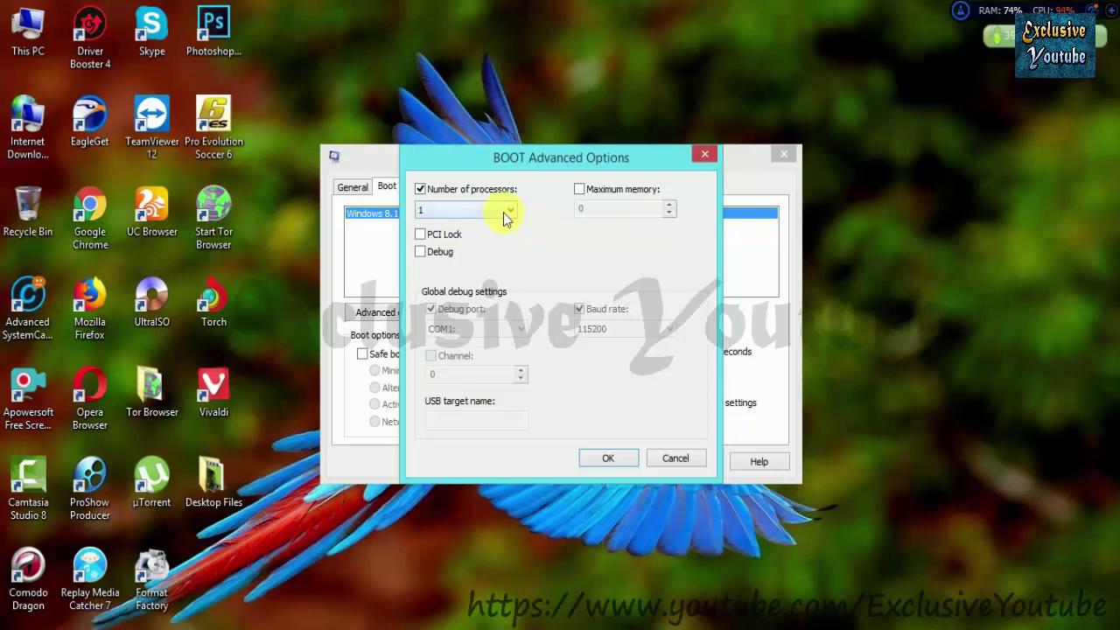
pyautogui.click(503, 214)
pyautogui.click(462, 236)
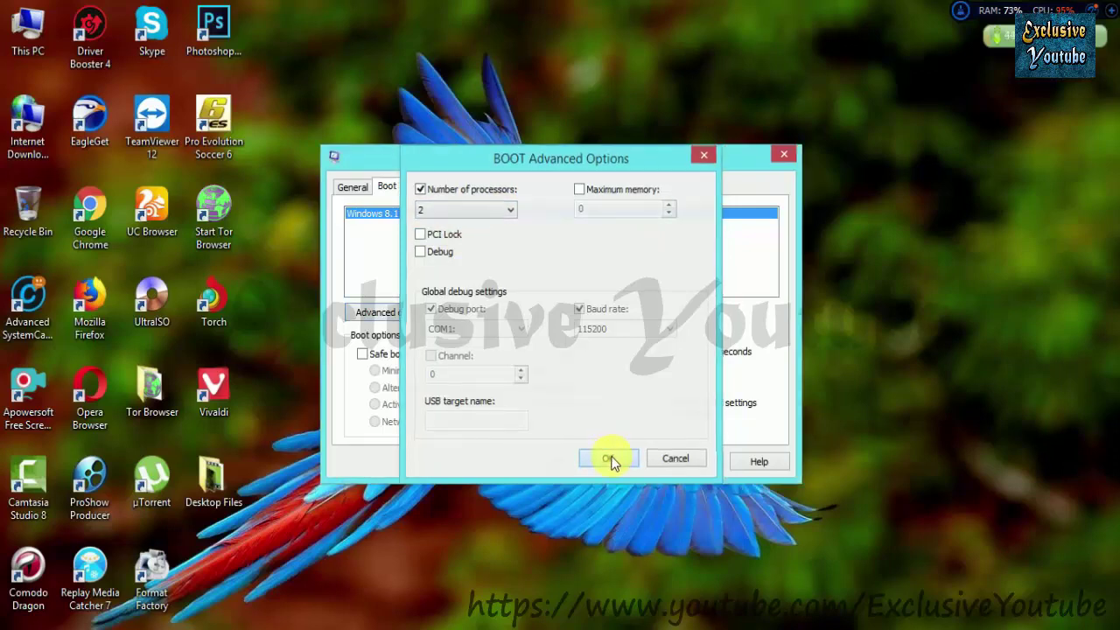
pyautogui.click(612, 459)
# Step: Apply the System Configuration changes and exit without restarting the computer
pyautogui.click(697, 463)
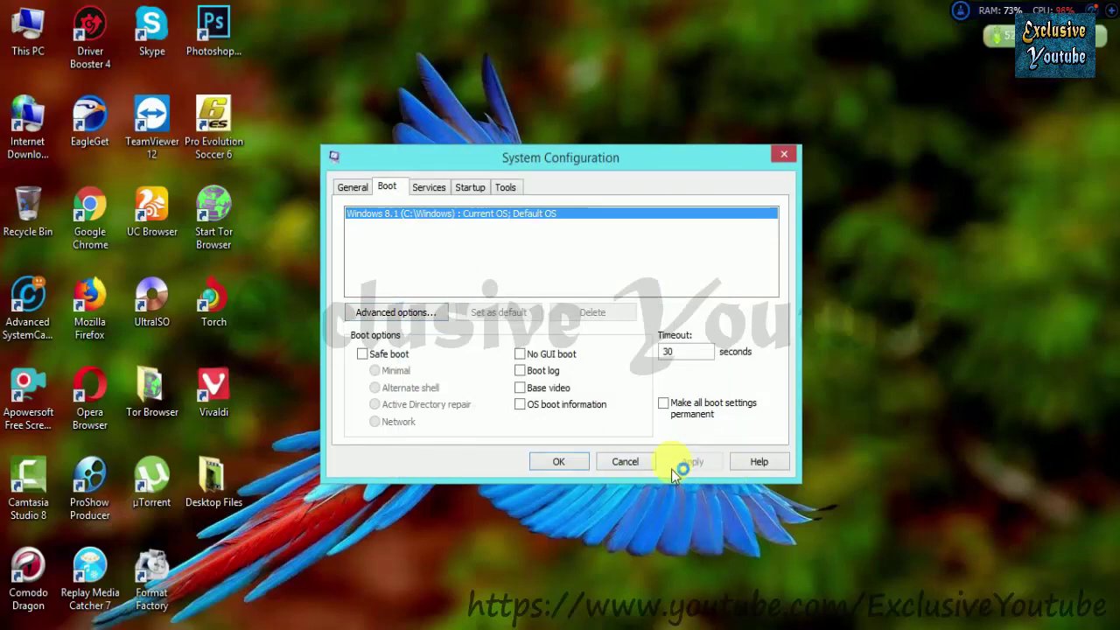
pyautogui.click(558, 462)
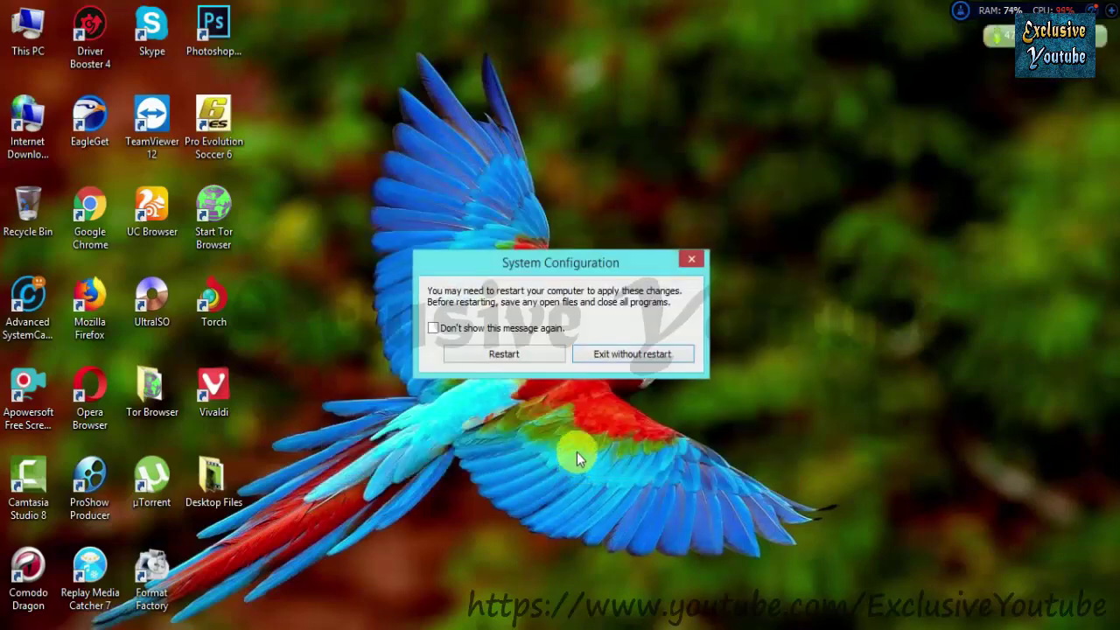
pyautogui.click(640, 361)
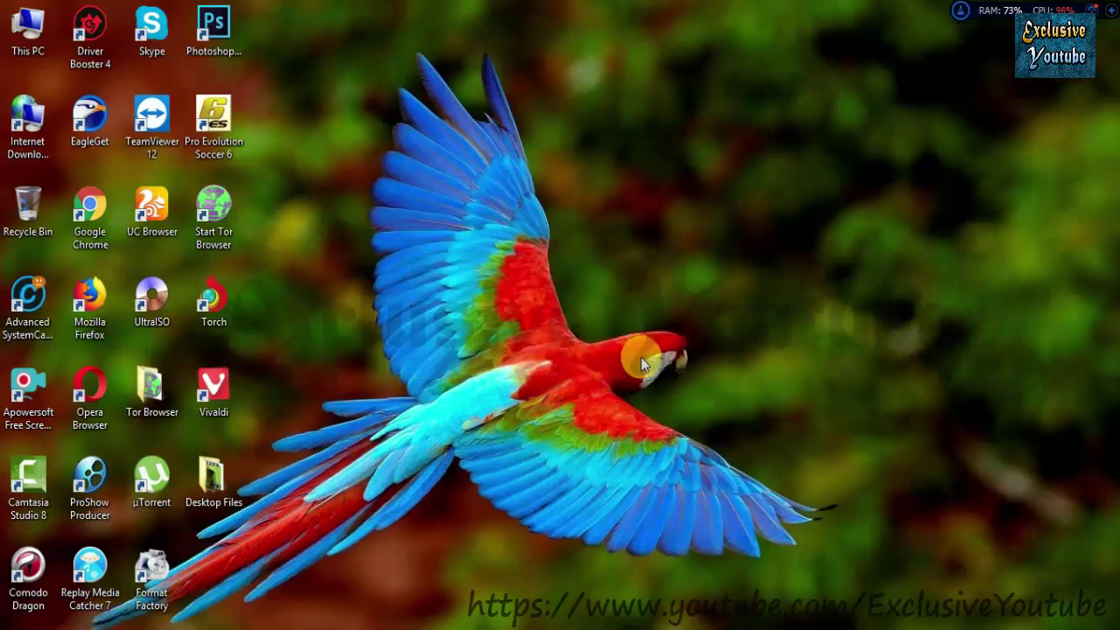
# Step: Refresh the desktop twice
pyautogui.rightClick(604, 296)
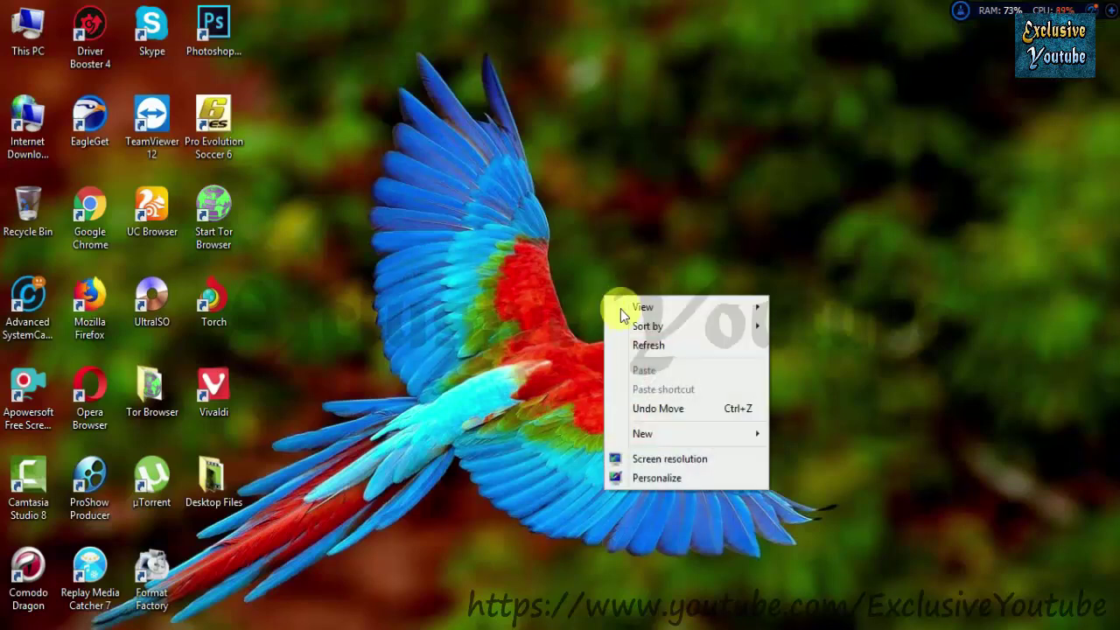
pyautogui.click(640, 342)
pyautogui.rightClick(620, 306)
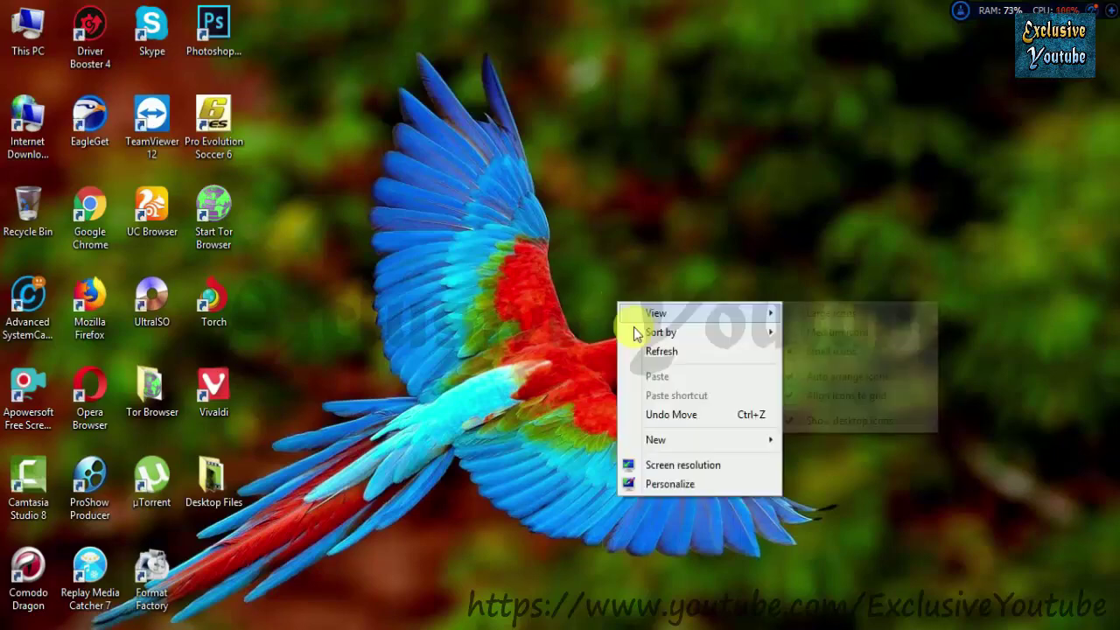
pyautogui.click(655, 354)
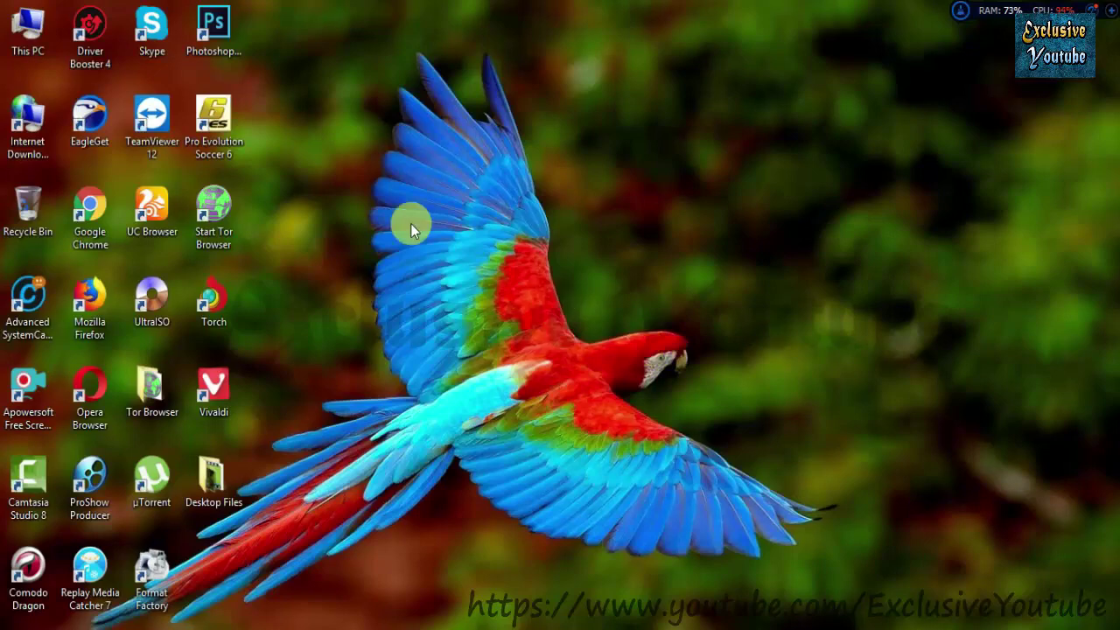
# Step: Open This PC, view the computer's basic system information to check the processor and installed memory, and close it
pyautogui.doubleClick(35, 35)
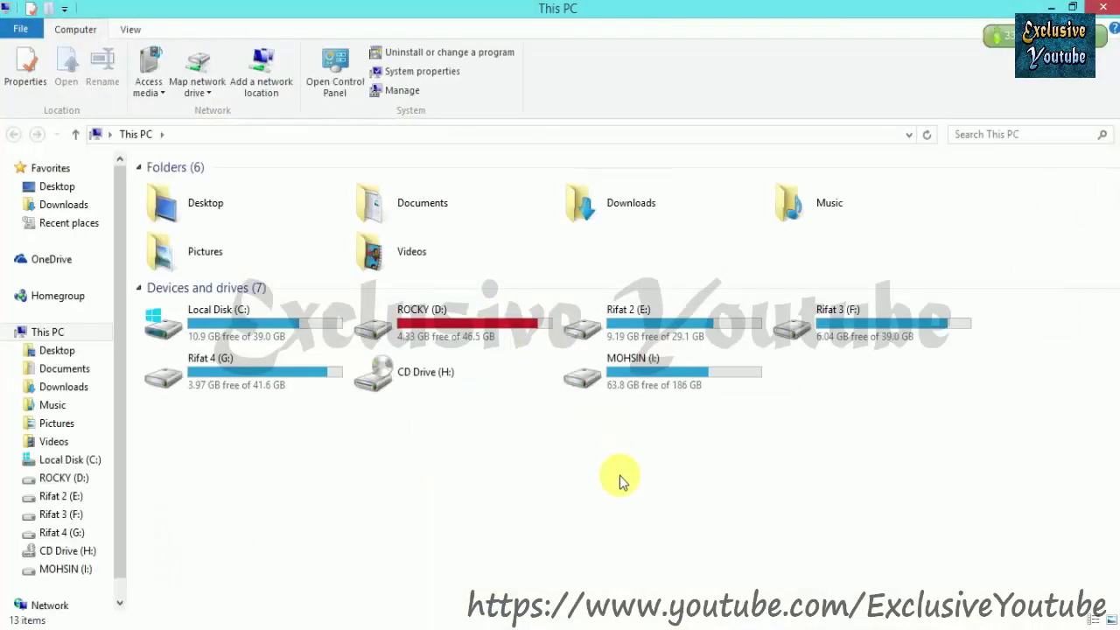
pyautogui.rightClick(620, 475)
pyautogui.click(656, 463)
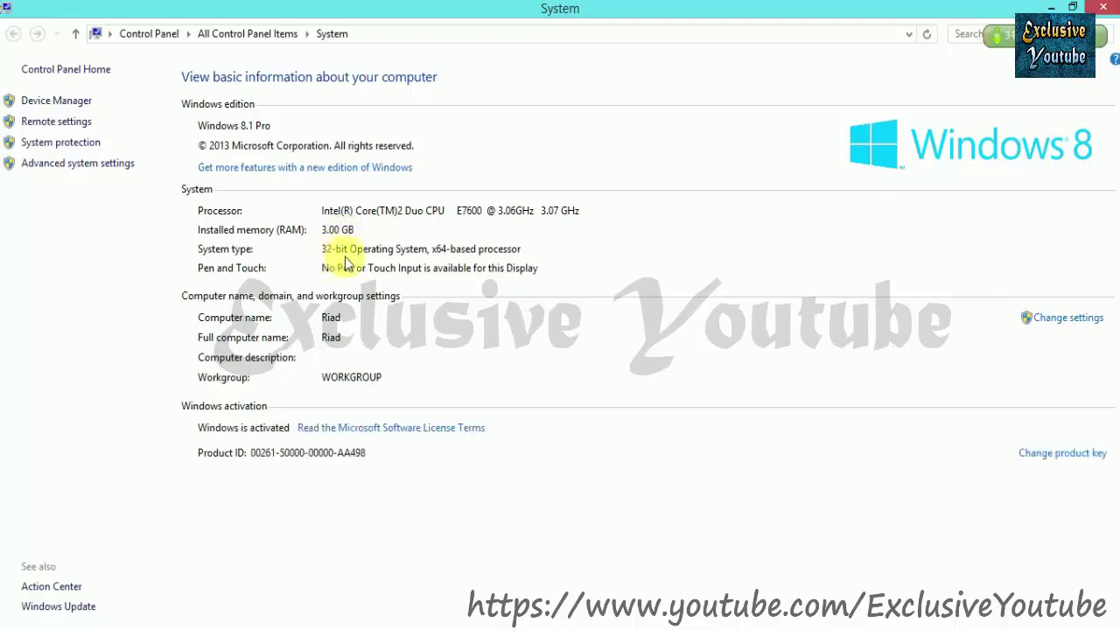
pyautogui.click(1107, 9)
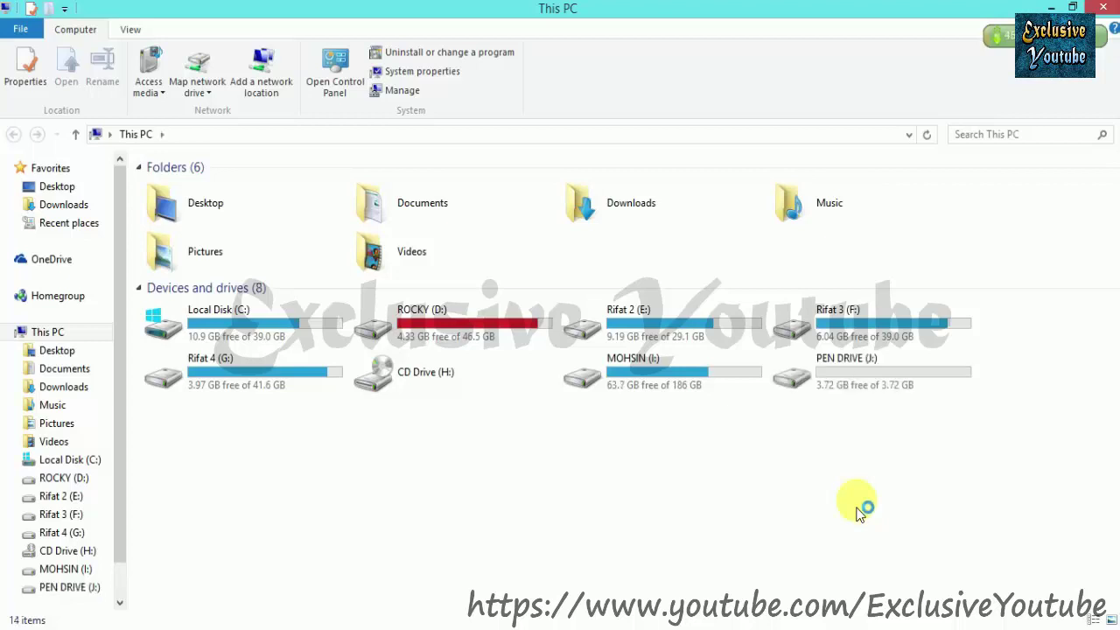
# Step: Open the ReadyBoost settings in the properties of PEN DRIVE (J:)
pyautogui.rightClick(858, 375)
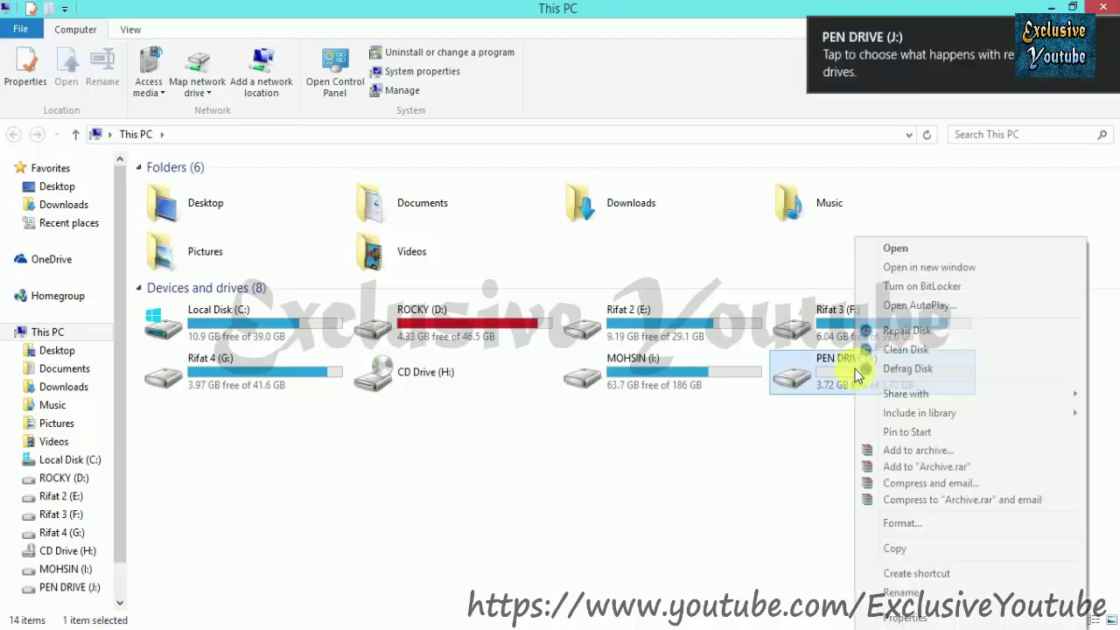
pyautogui.click(910, 618)
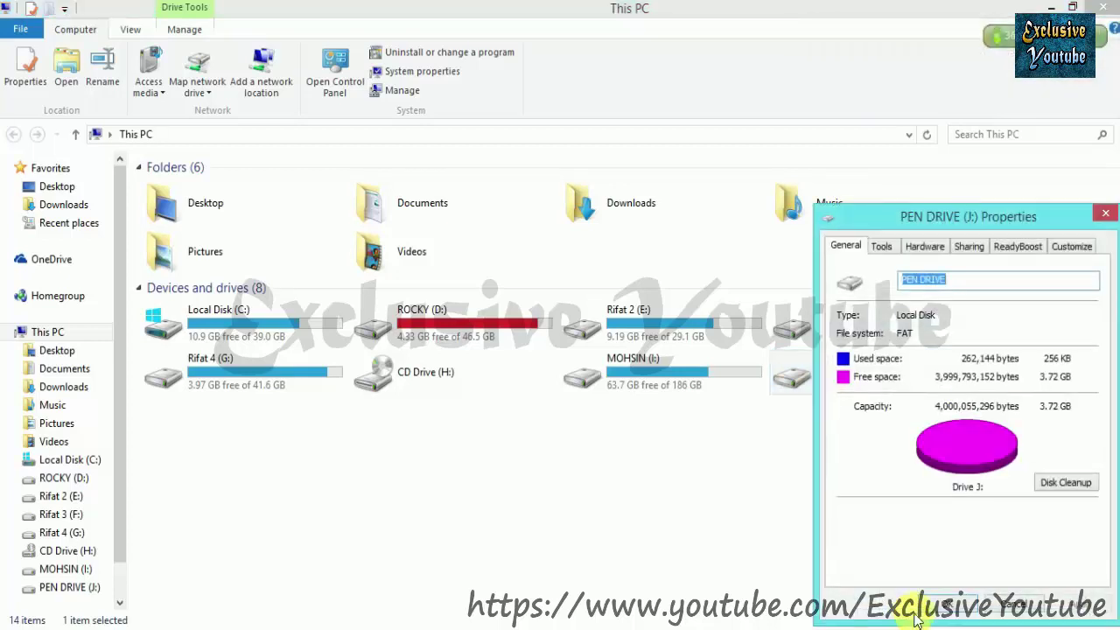
pyautogui.click(1017, 250)
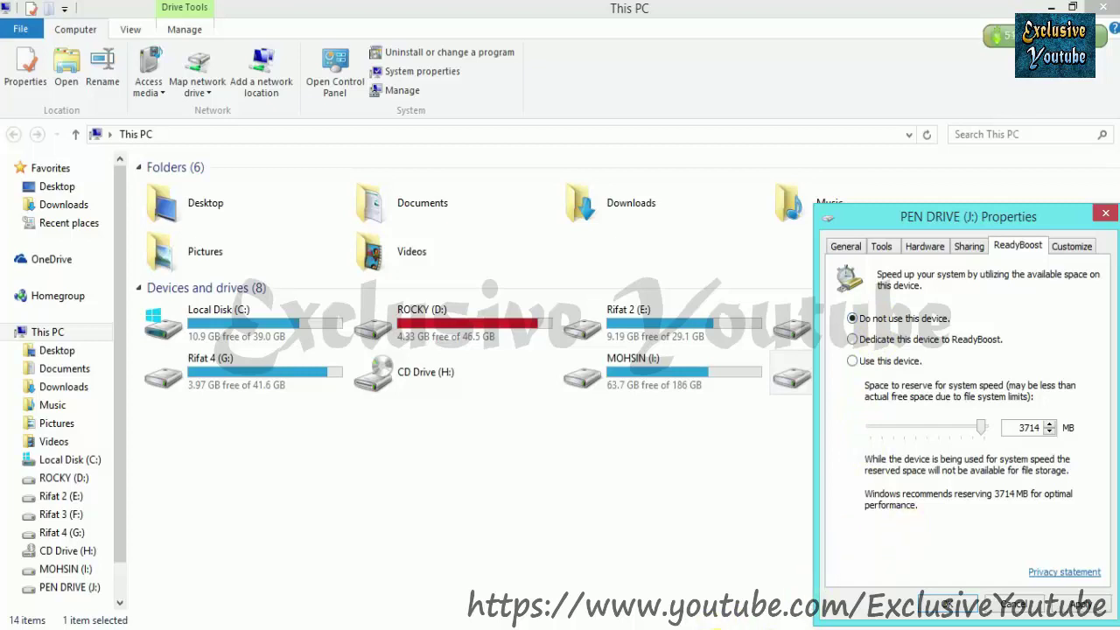
# Step: Start Task Manager, show its list of services, and open the full Services console from there
pyautogui.rightClick(718, 623)
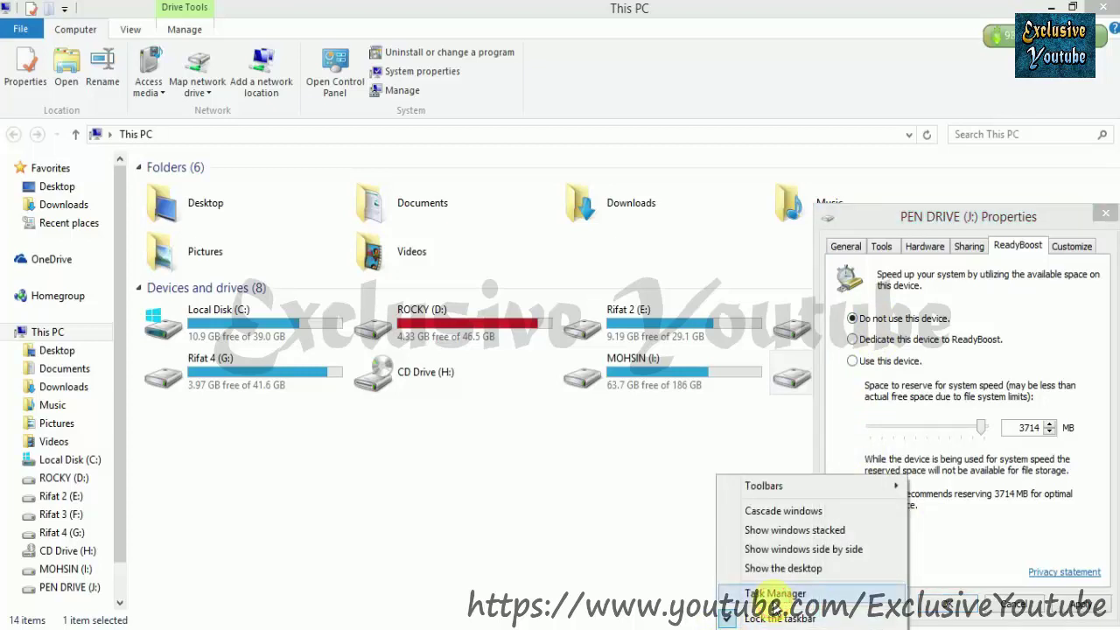
pyautogui.click(776, 616)
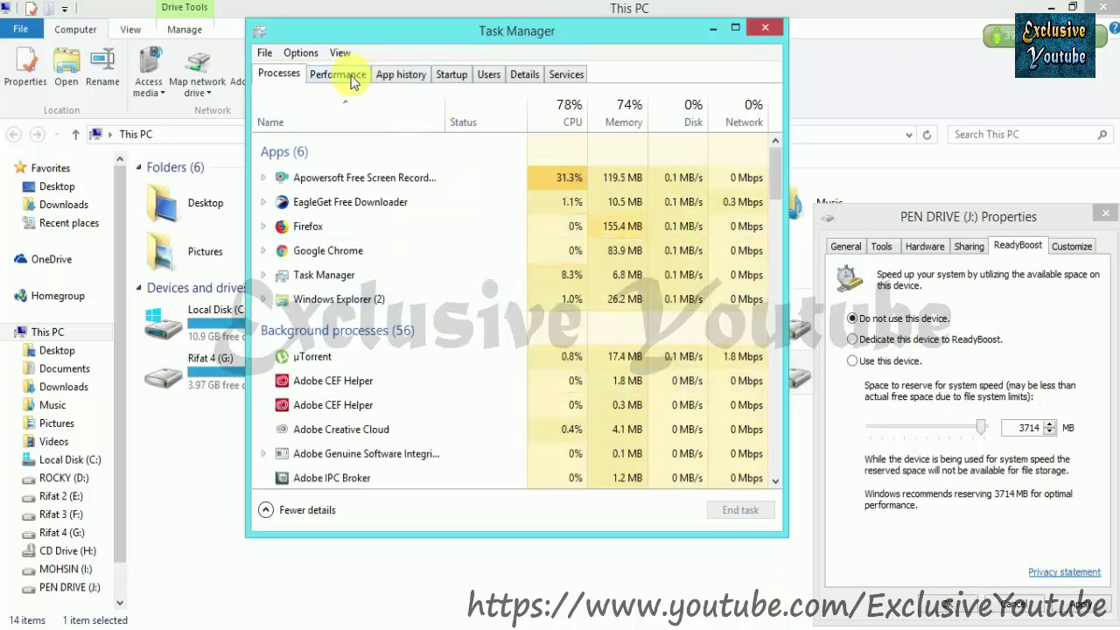
pyautogui.click(568, 77)
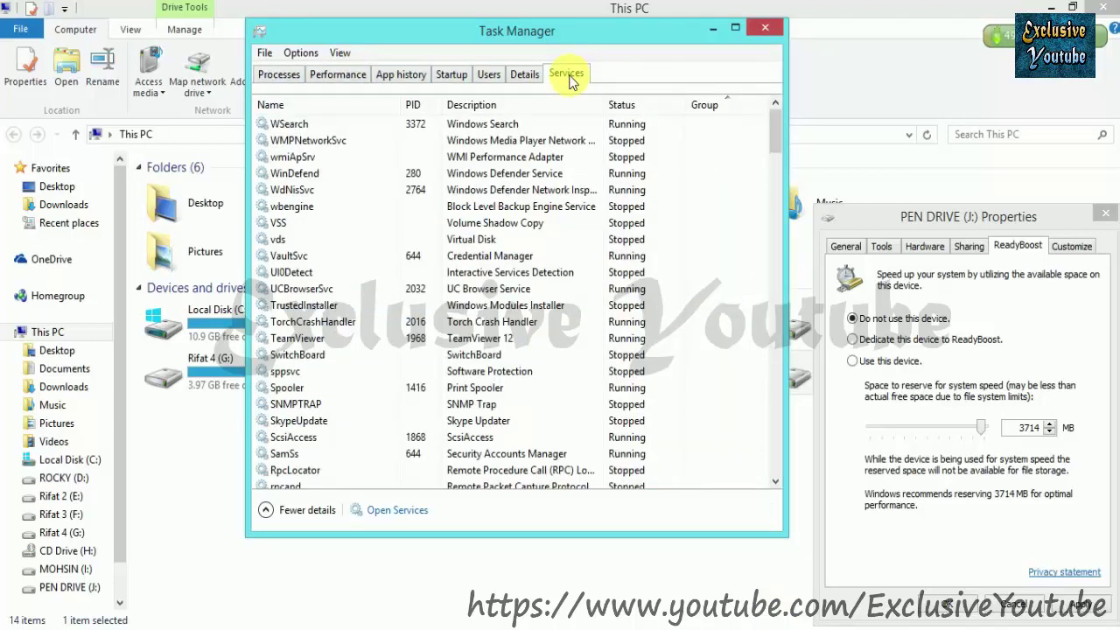
pyautogui.click(404, 511)
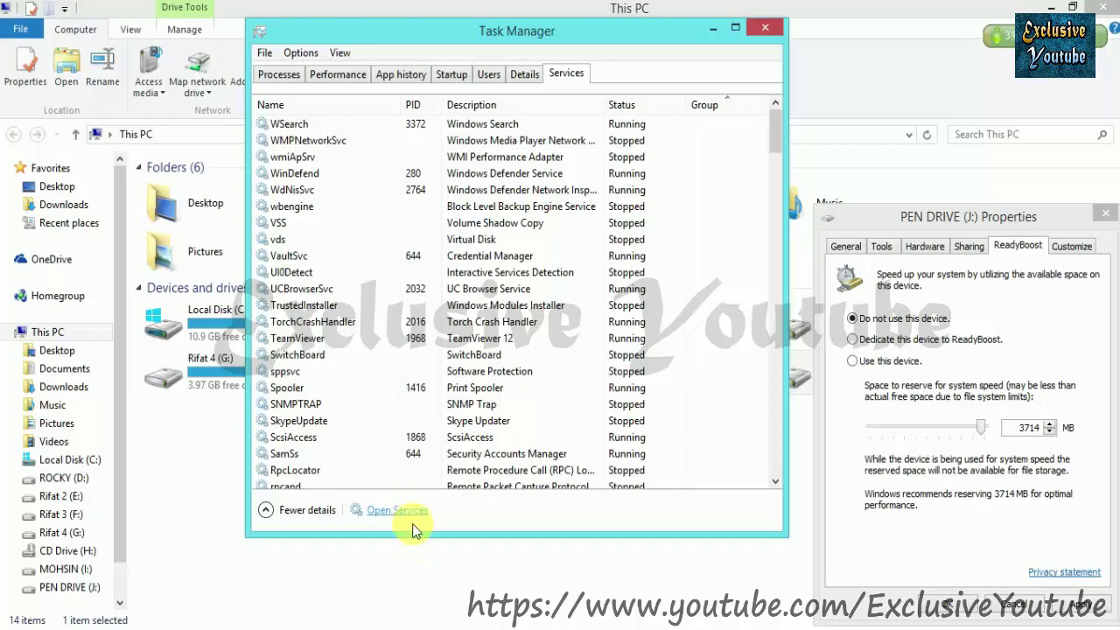
pyautogui.click(419, 517)
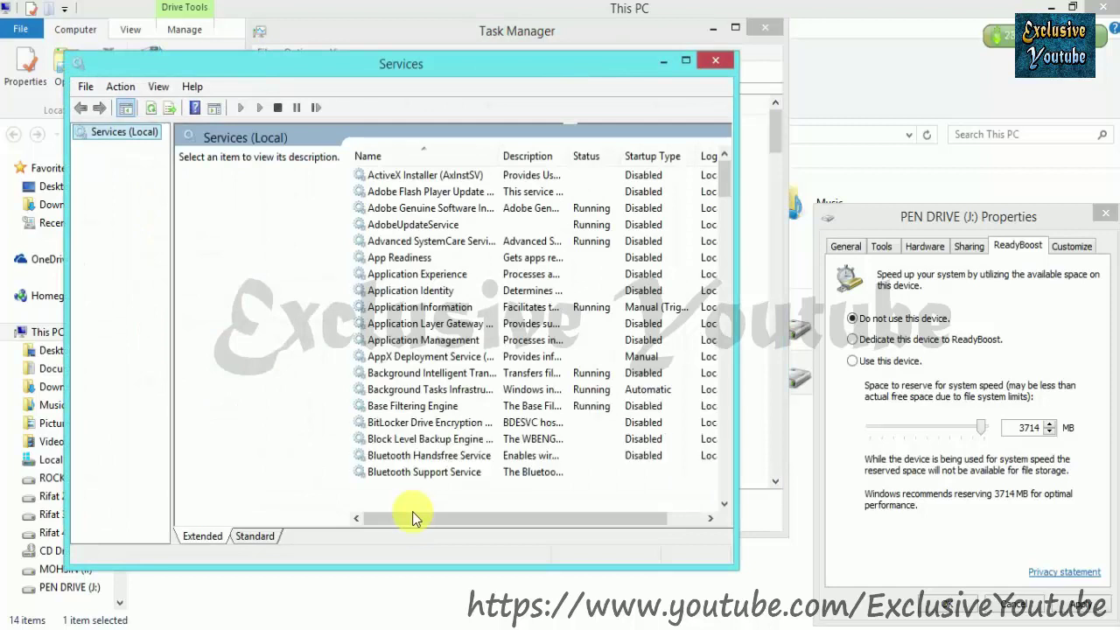
# Step: Find the Superfetch service in the list of services and open its properties
pyautogui.click(422, 422)
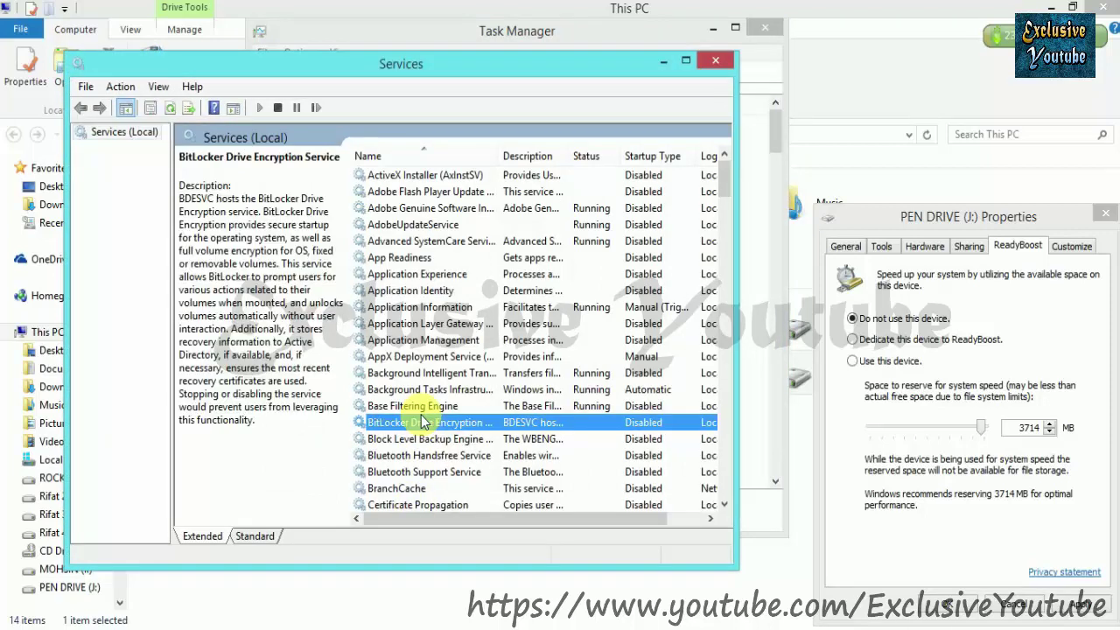
pyautogui.press('s')
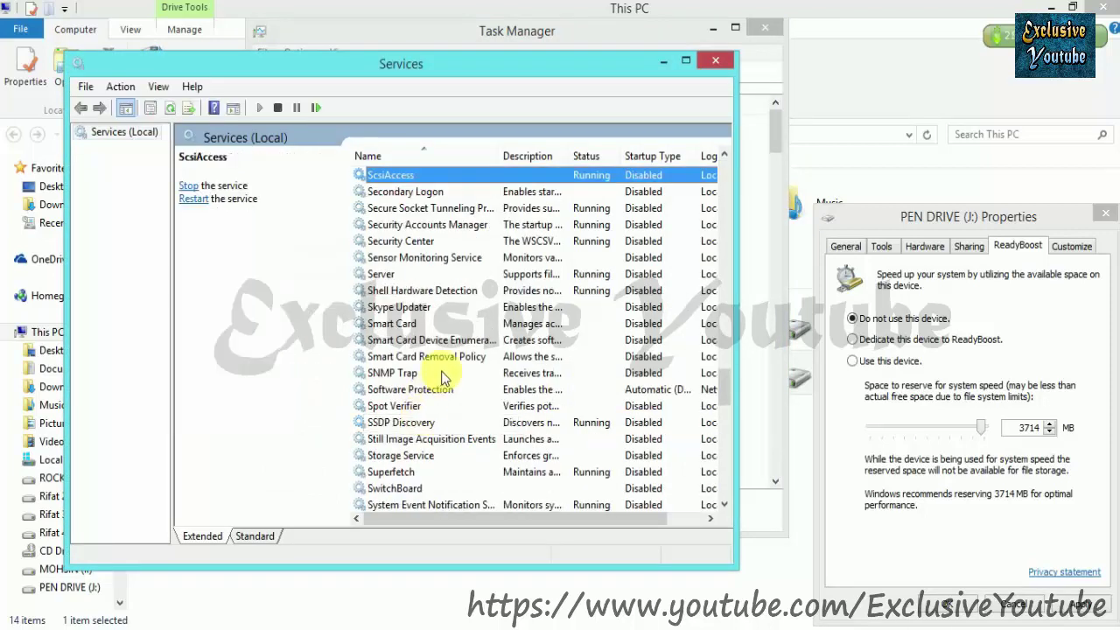
pyautogui.click(396, 473)
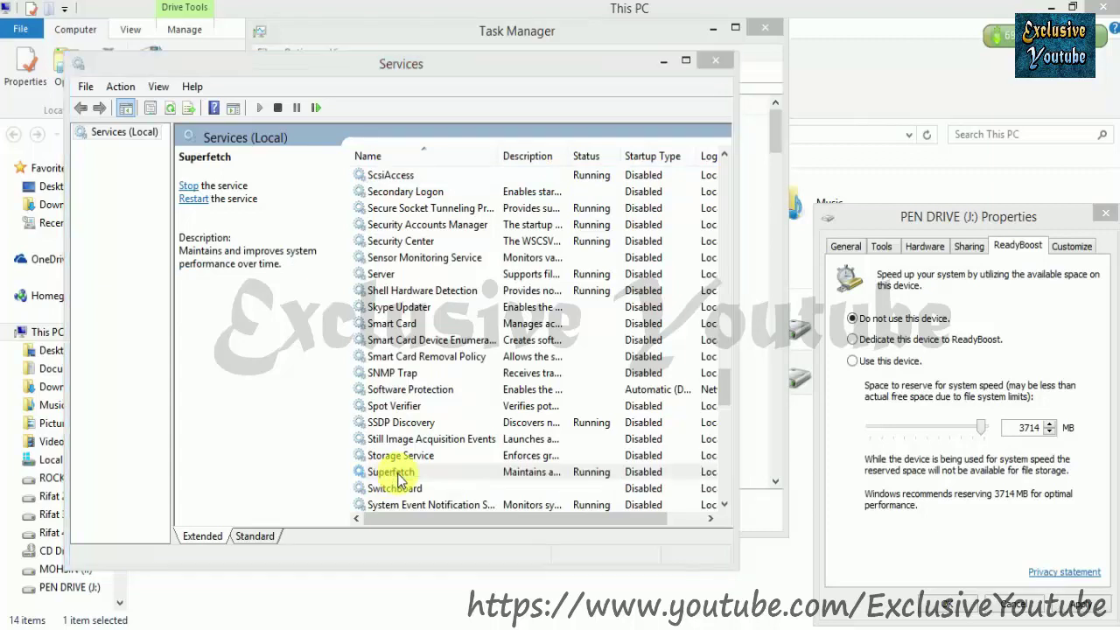
pyautogui.doubleClick(398, 474)
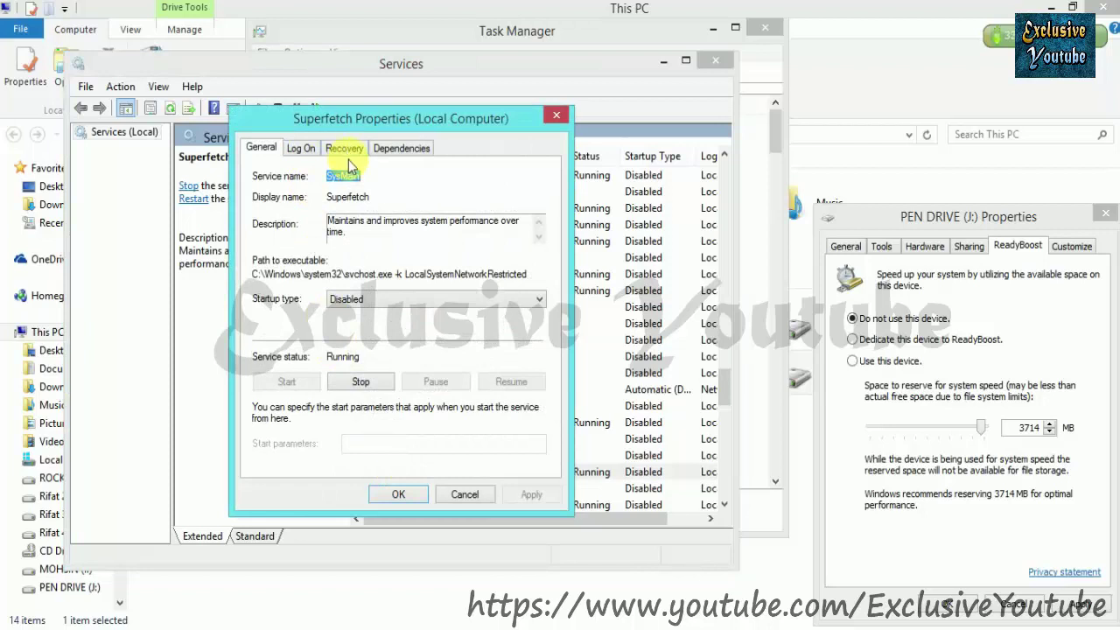
# Step: Set the Superfetch service's startup type to Automatic, apply it, and close the service properties, the Services console and Task Manager
pyautogui.click(395, 300)
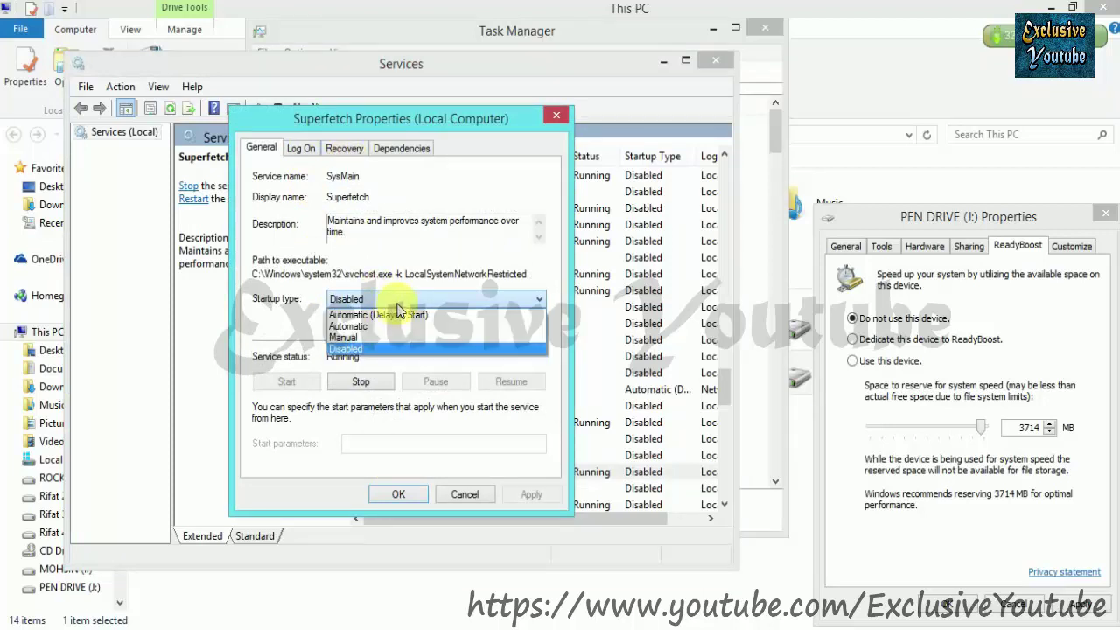
pyautogui.click(301, 305)
pyautogui.click(354, 301)
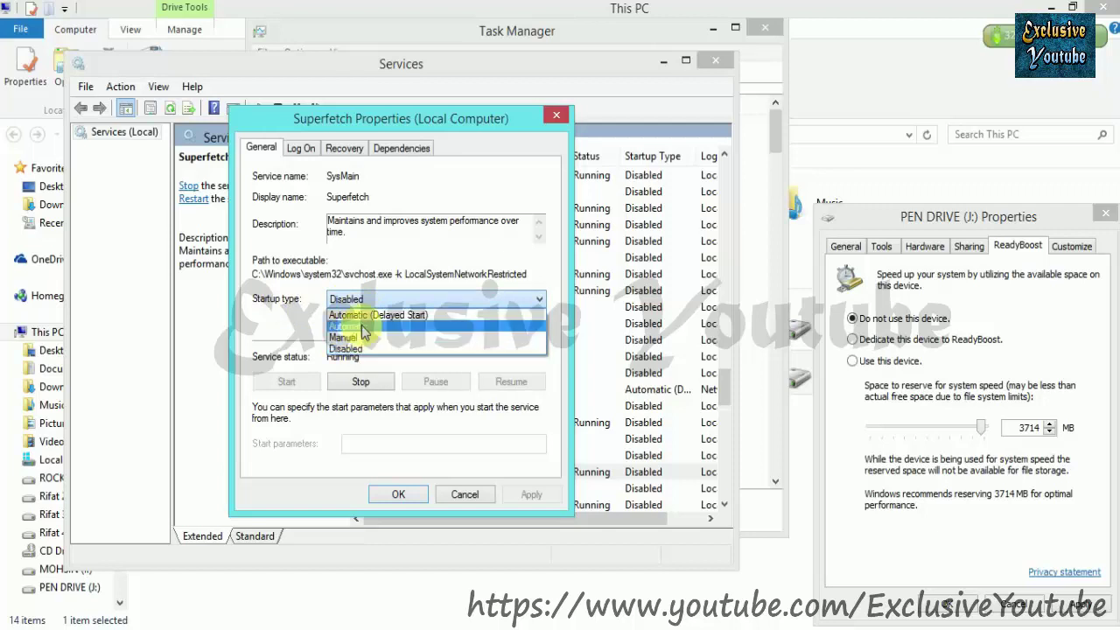
pyautogui.click(363, 327)
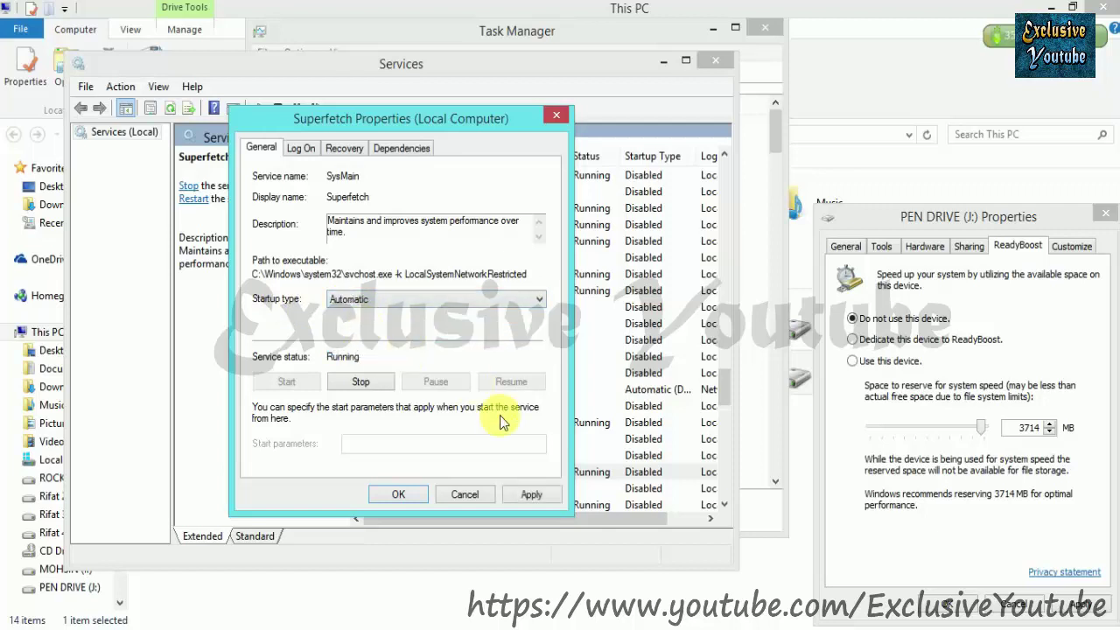
pyautogui.click(534, 499)
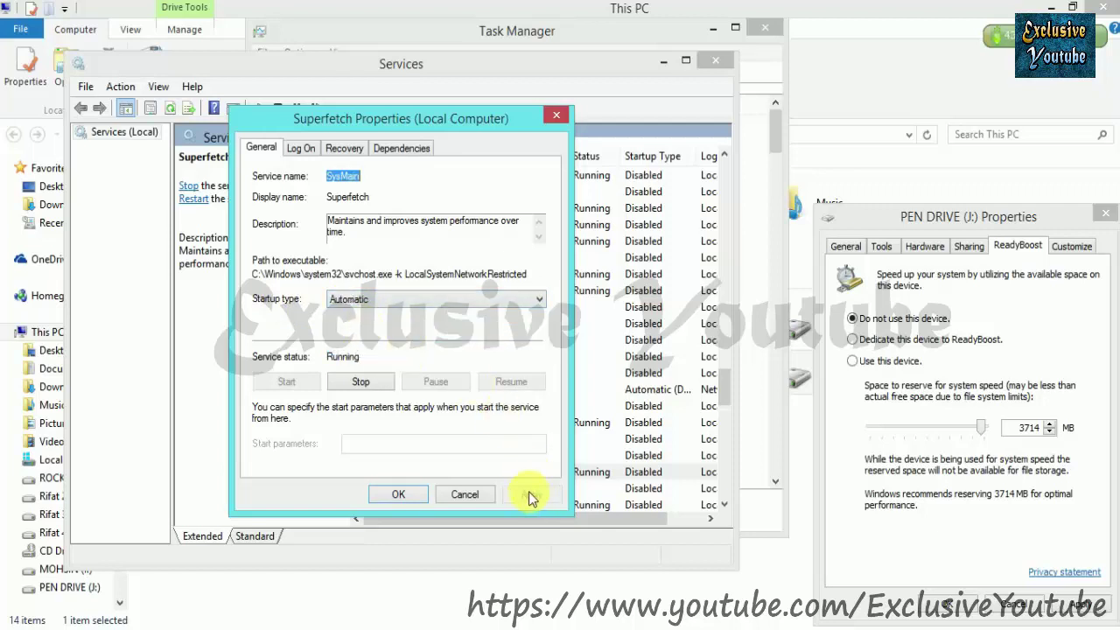
pyautogui.click(402, 497)
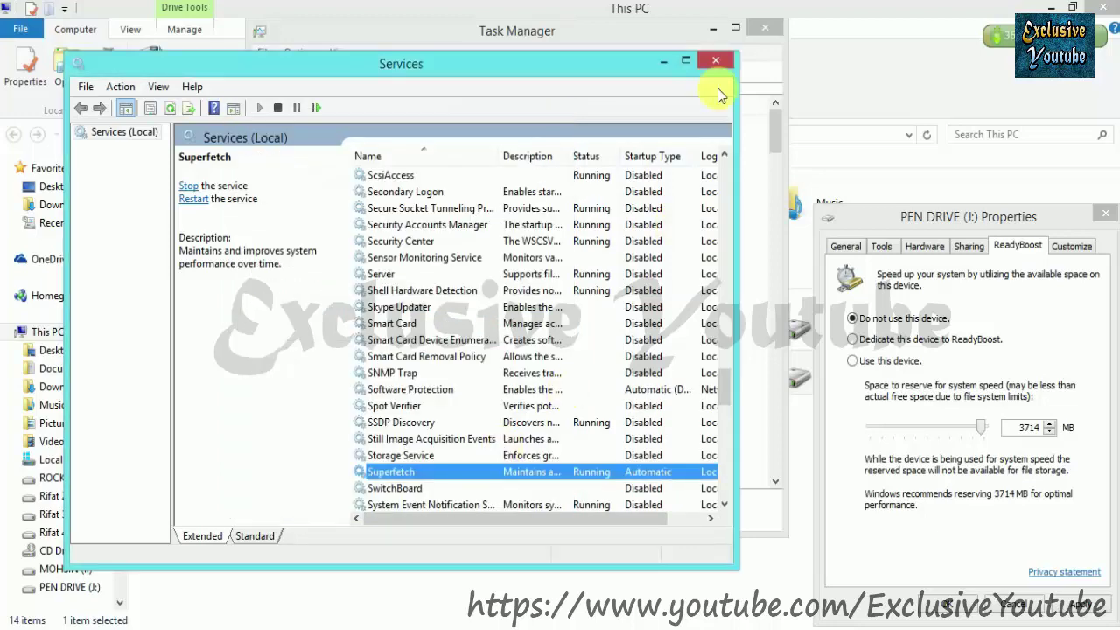
pyautogui.click(717, 62)
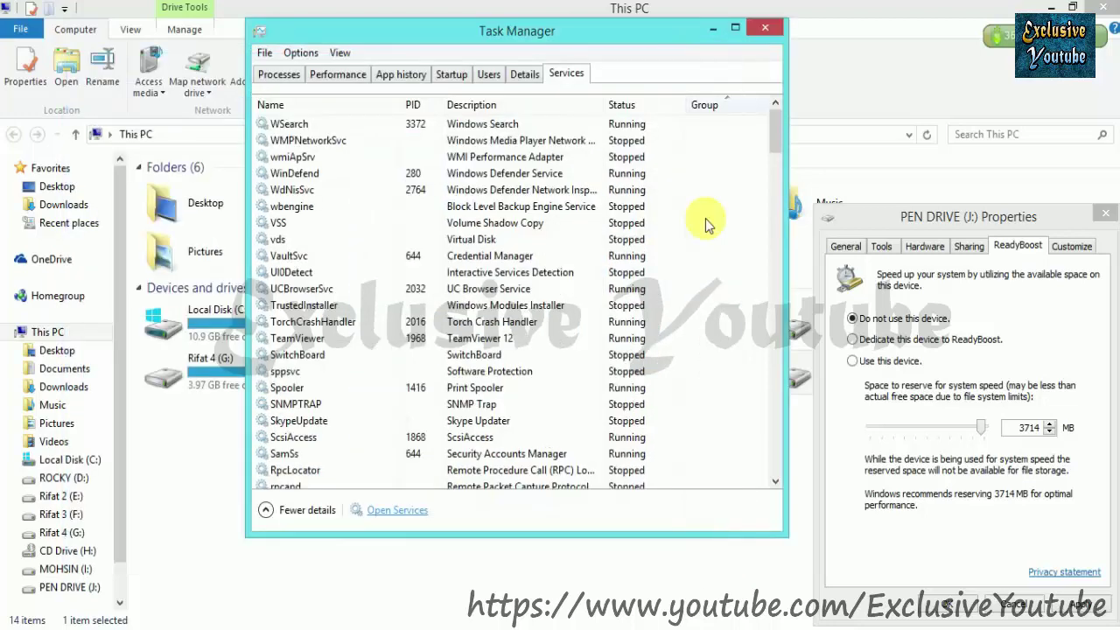
pyautogui.click(765, 28)
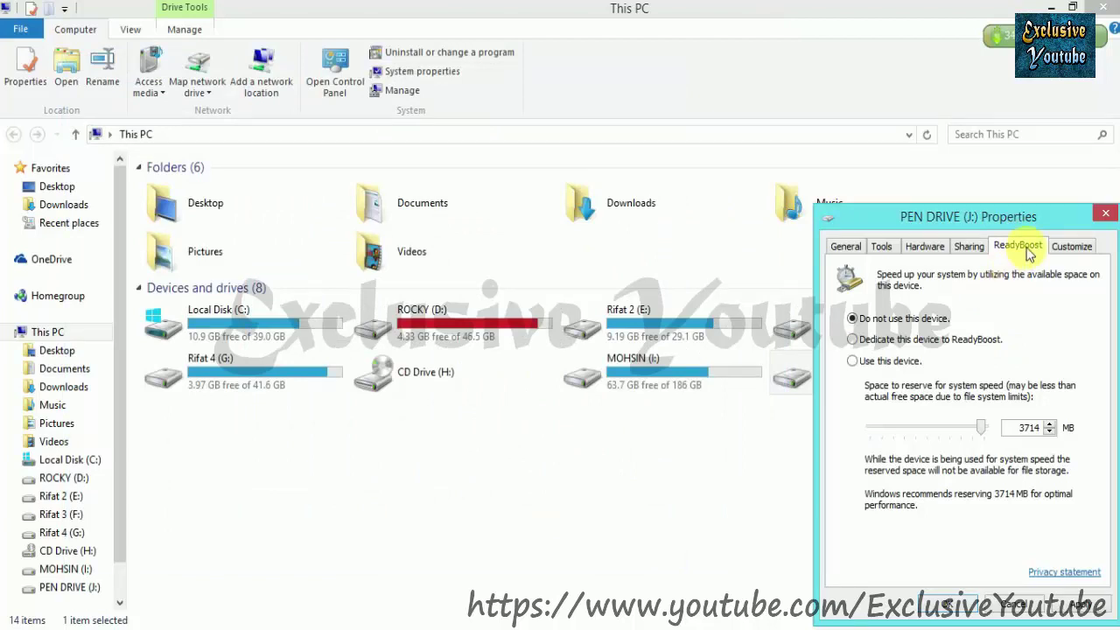
# Step: Let ReadyBoost use PEN DRIVE (J:) with 2071 MB reserved for system speed, and apply the settings
pyautogui.click(873, 368)
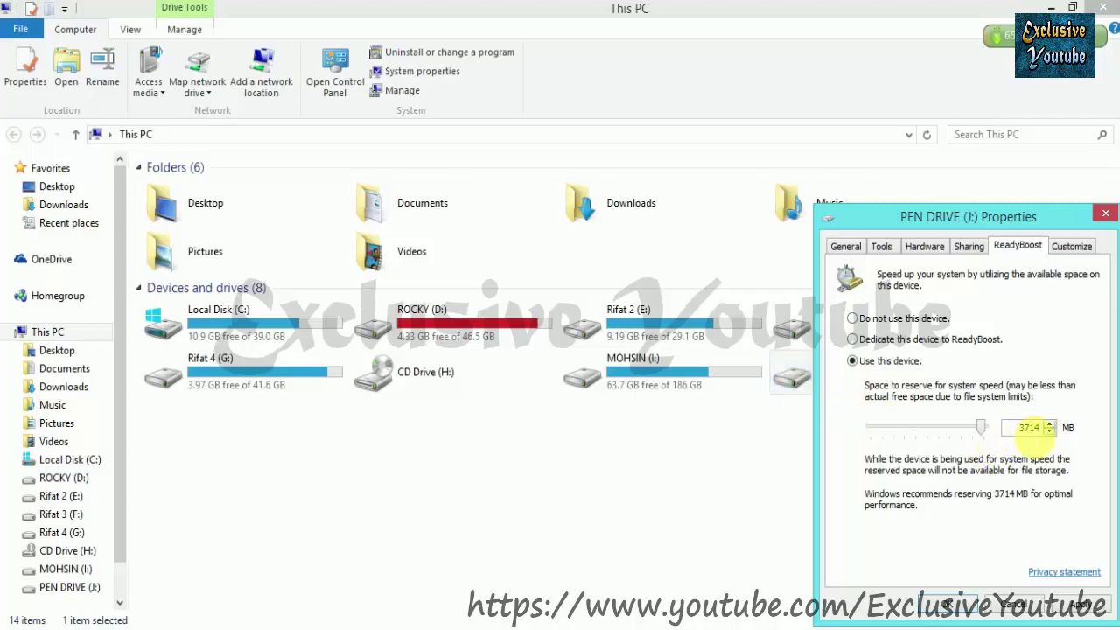
pyautogui.moveTo(980, 435); pyautogui.dragTo(932, 434)
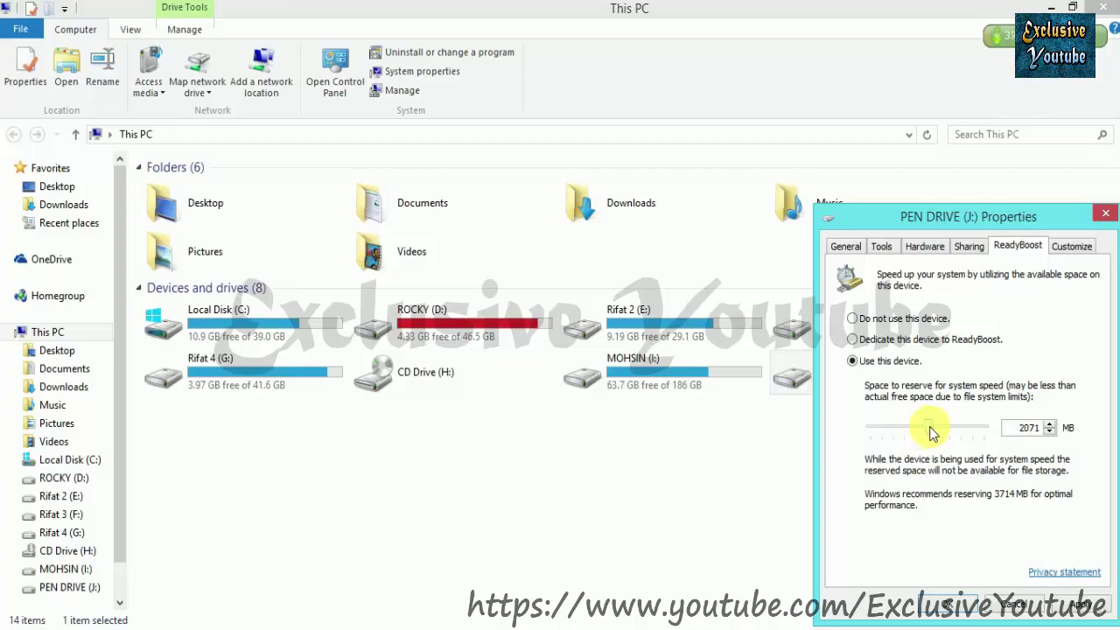
pyautogui.click(1084, 613)
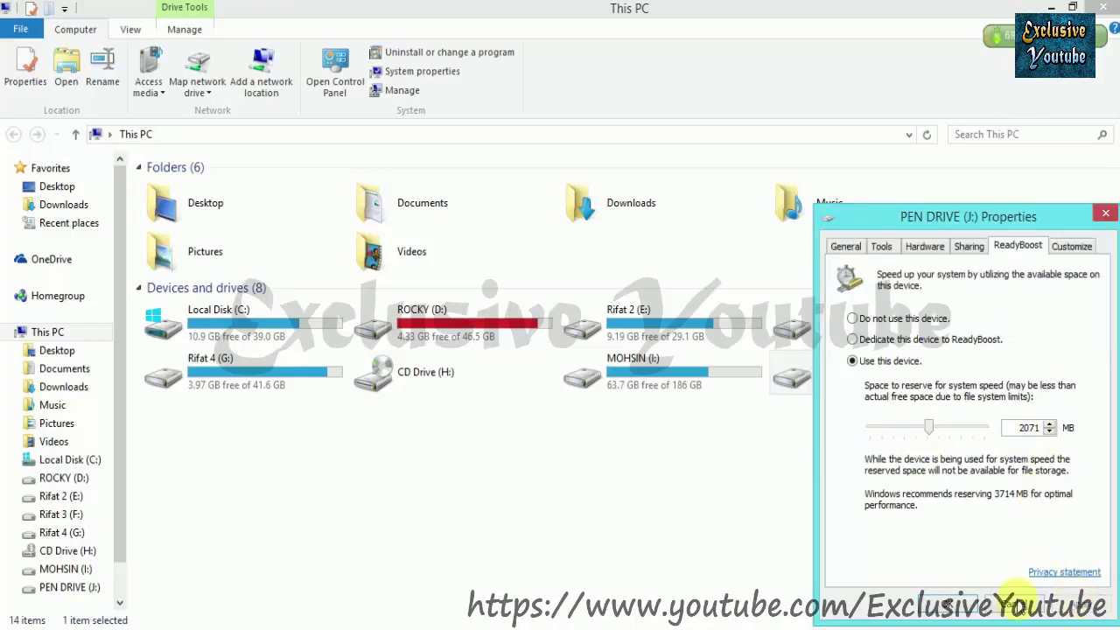
pyautogui.click(958, 604)
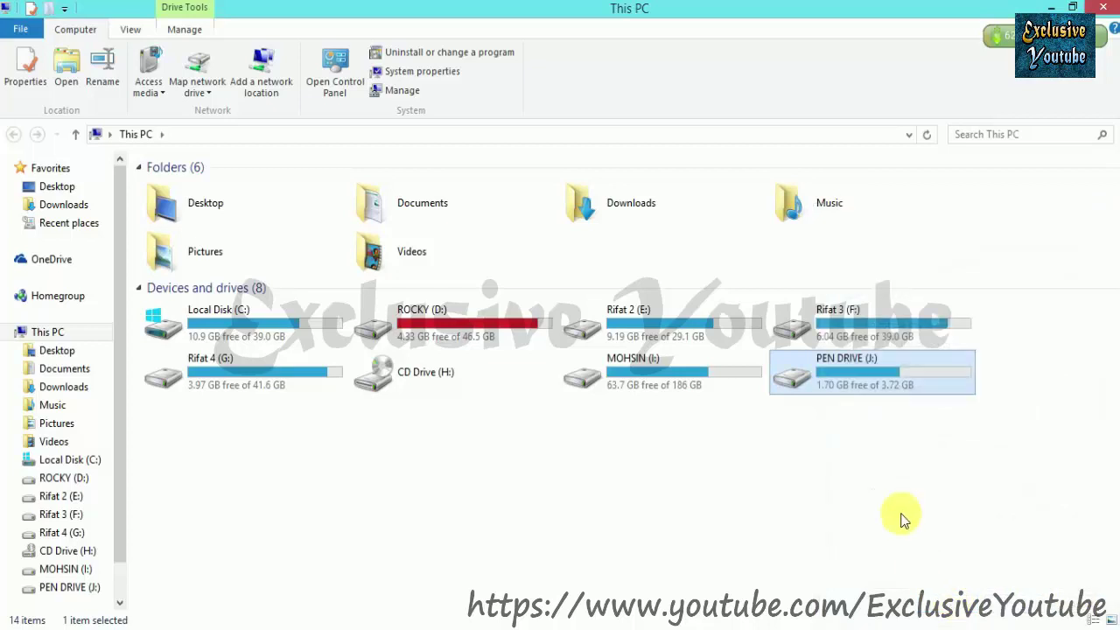
# Step: Open PEN DRIVE (J:), check the size of the ReadyBoost cache file, and return to This PC
pyautogui.doubleClick(886, 392)
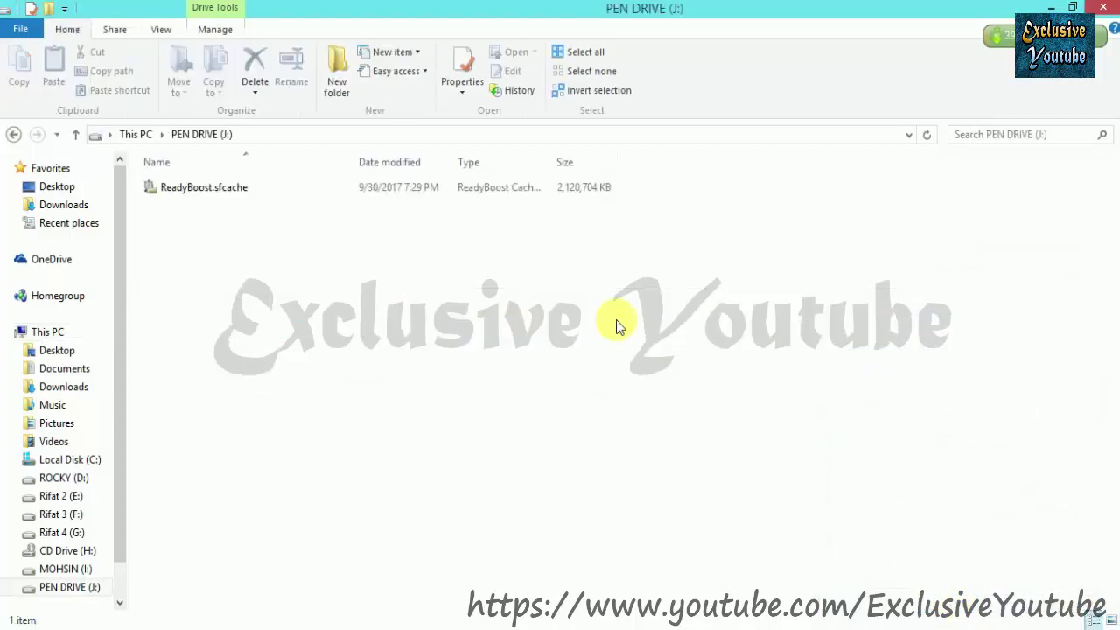
pyautogui.click(213, 187)
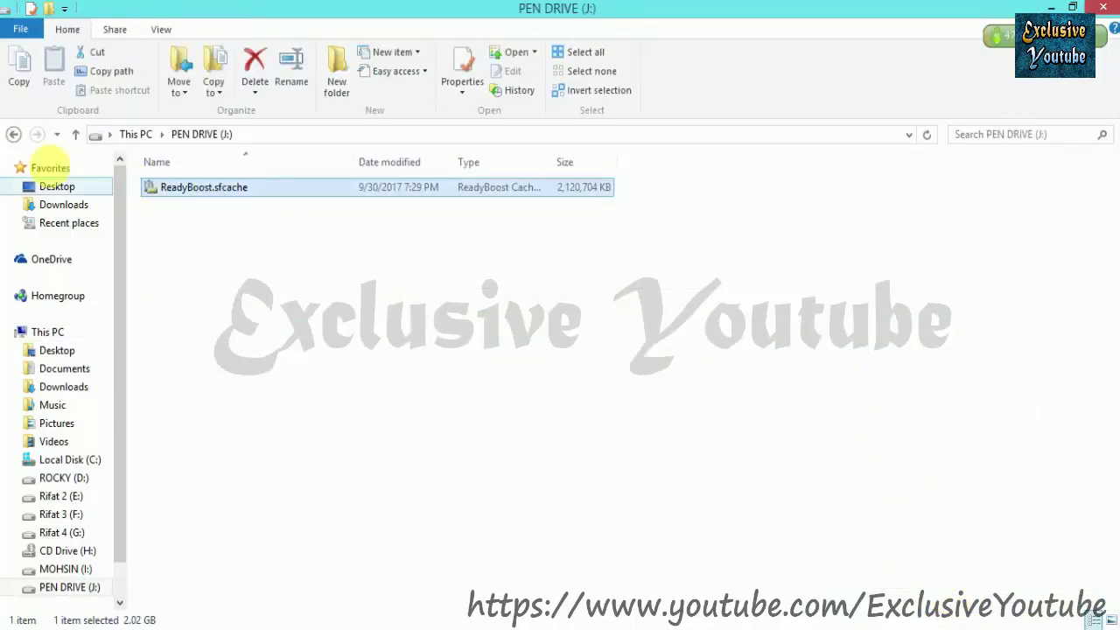
pyautogui.click(13, 134)
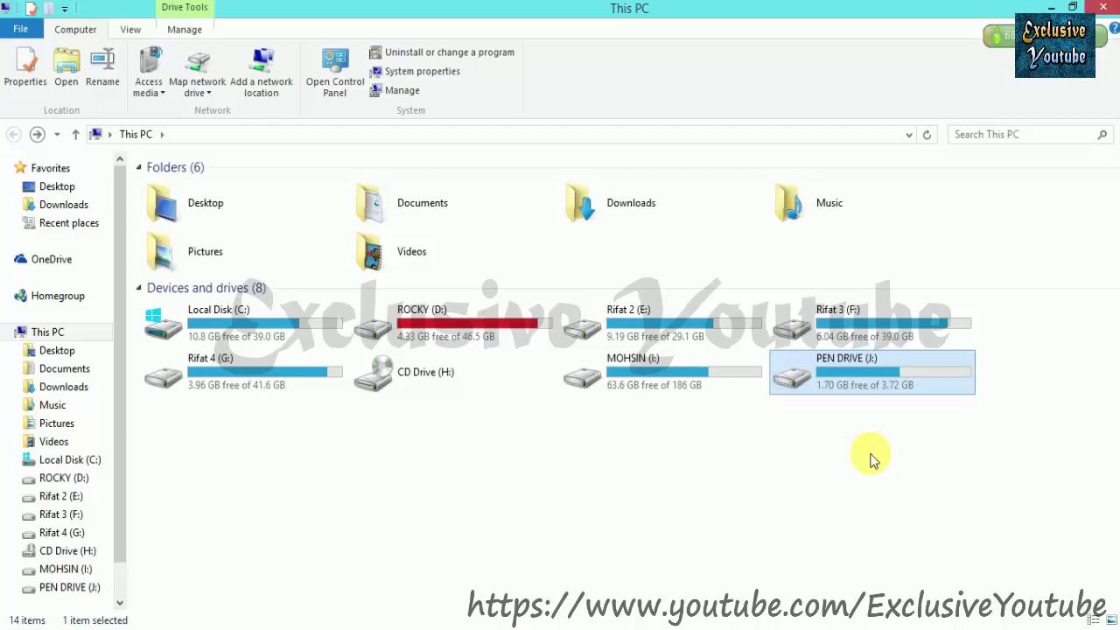
# Step: View the computer's basic system information from This PC to check the installed memory, and close it
pyautogui.rightClick(783, 472)
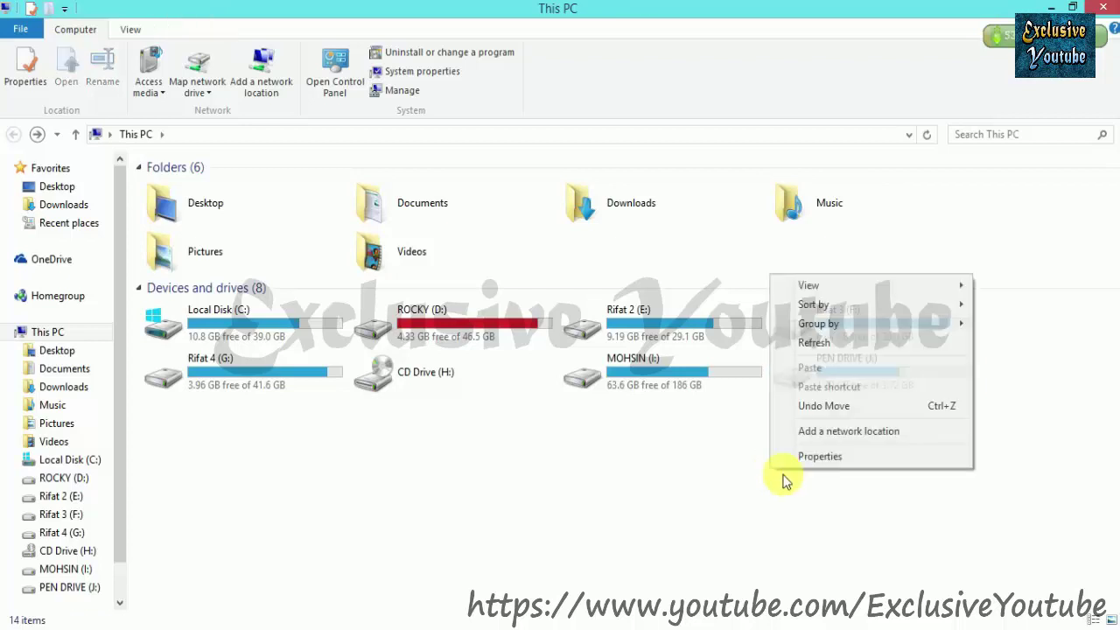
pyautogui.click(820, 457)
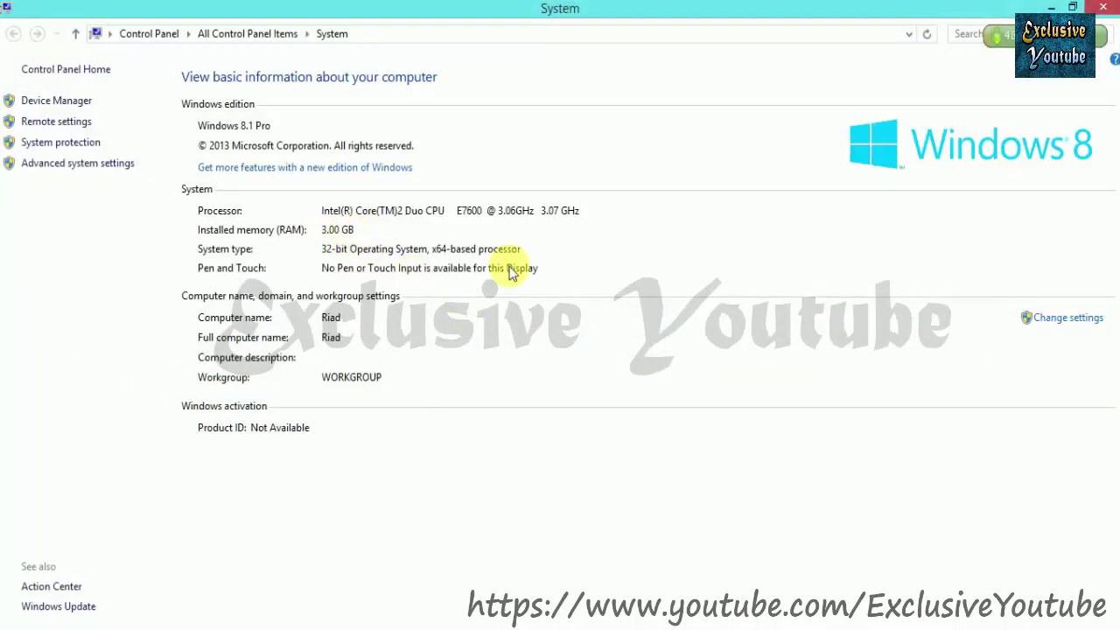
pyautogui.click(1105, 8)
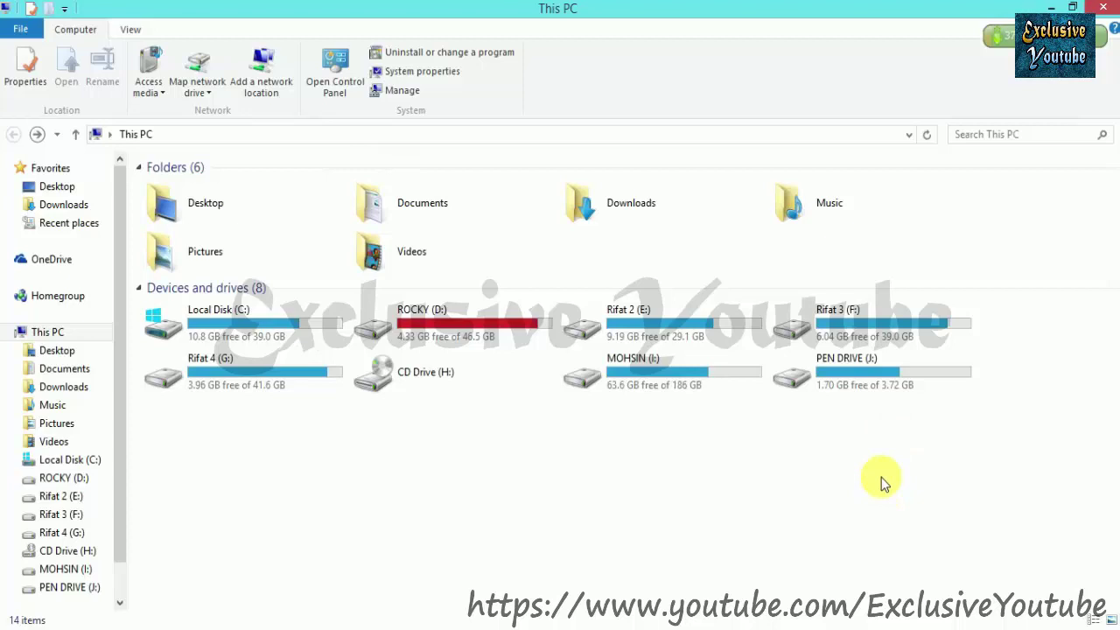
pyautogui.moveTo(872, 386)
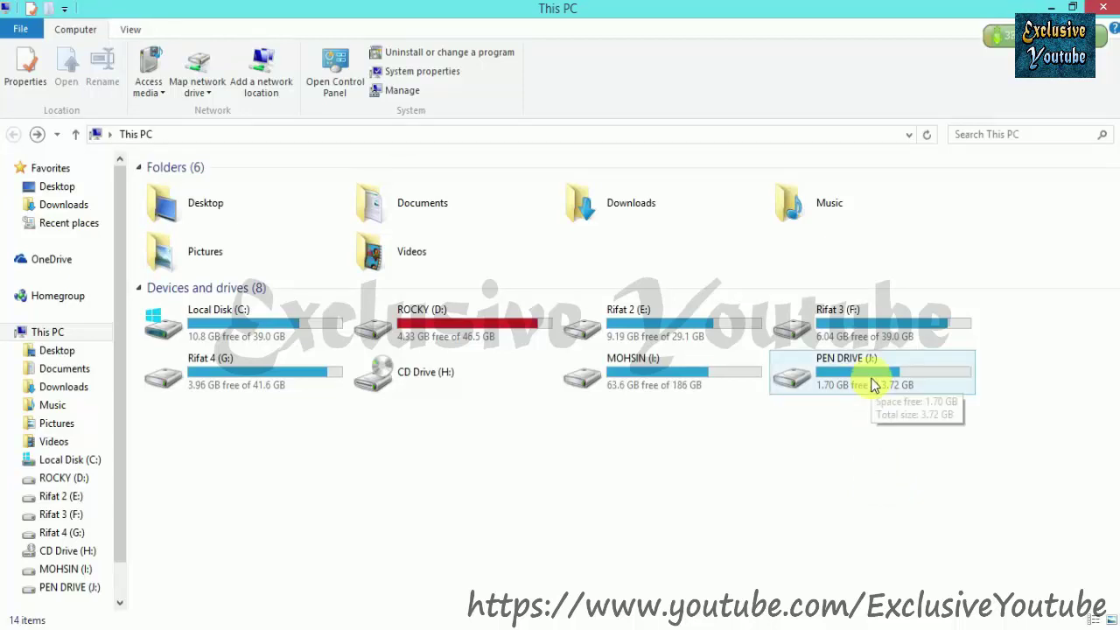